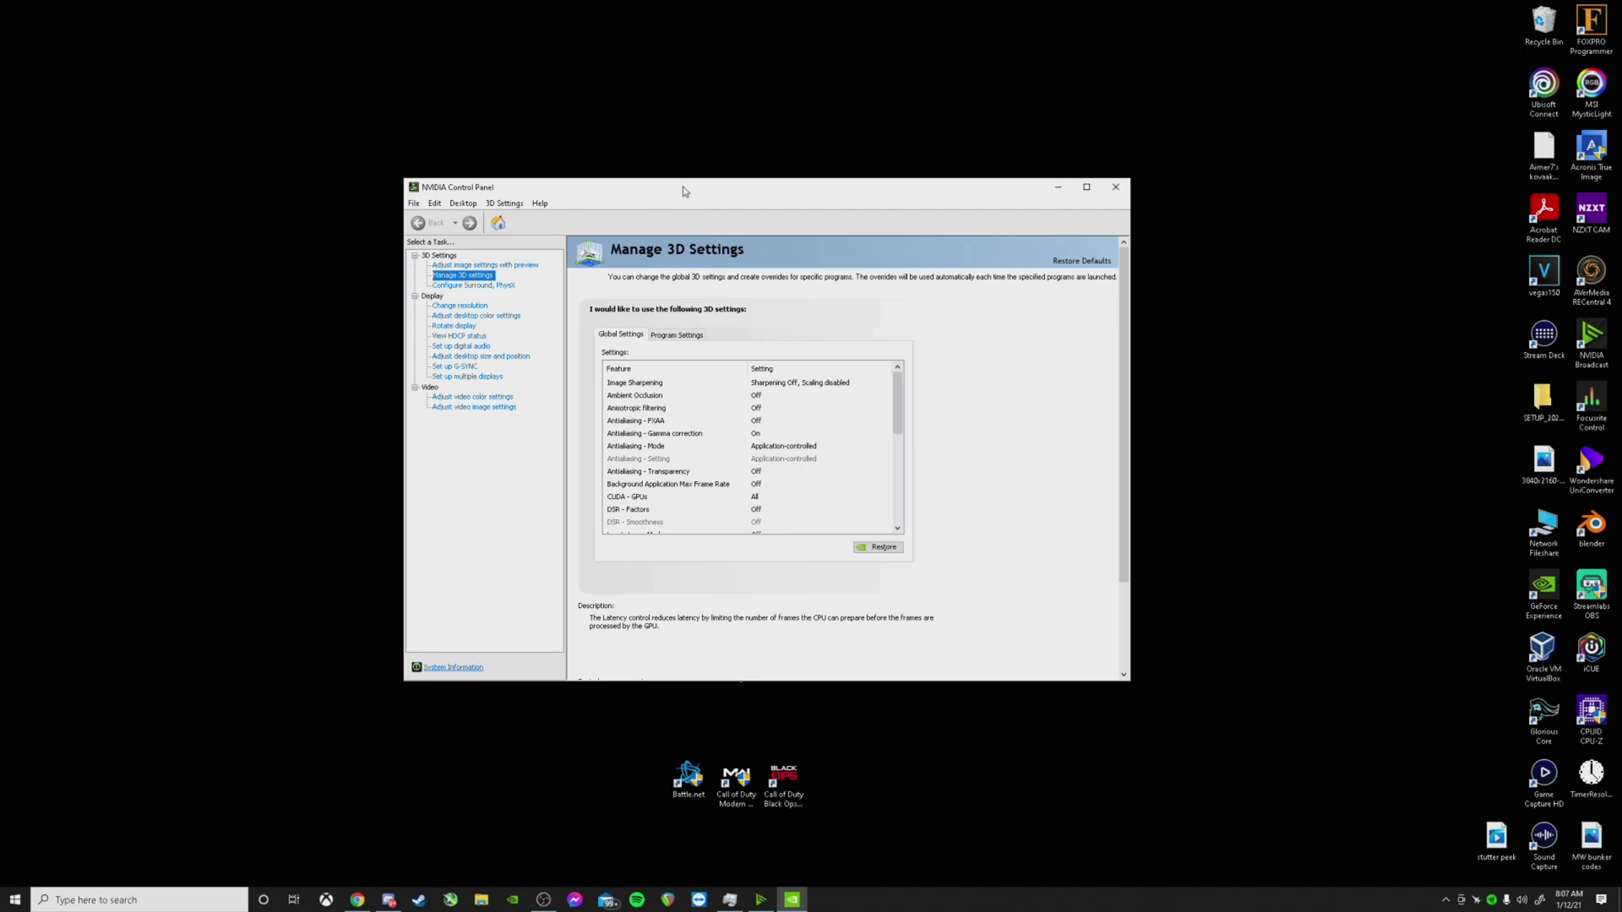
Drag the NVIDIA Control Panel window toward the upper left and show the image settings with preview page.
{"action": "left_click_drag", "start_coordinate": [684, 191], "coordinate": [636, 150]}
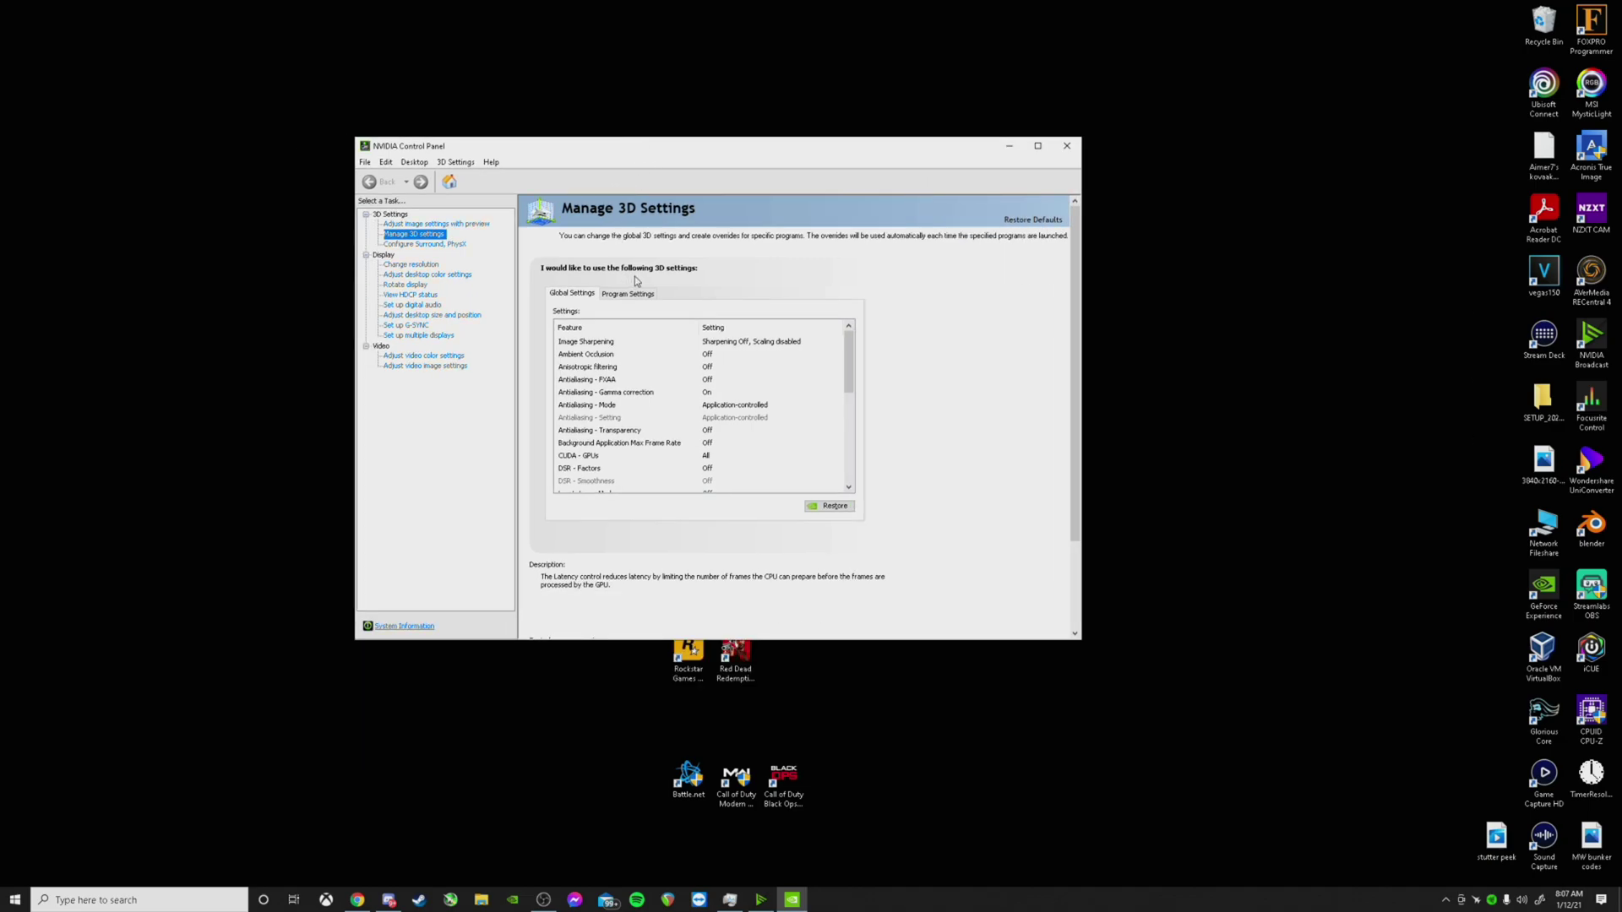
{"action": "left_click", "coordinate": [407, 224]}
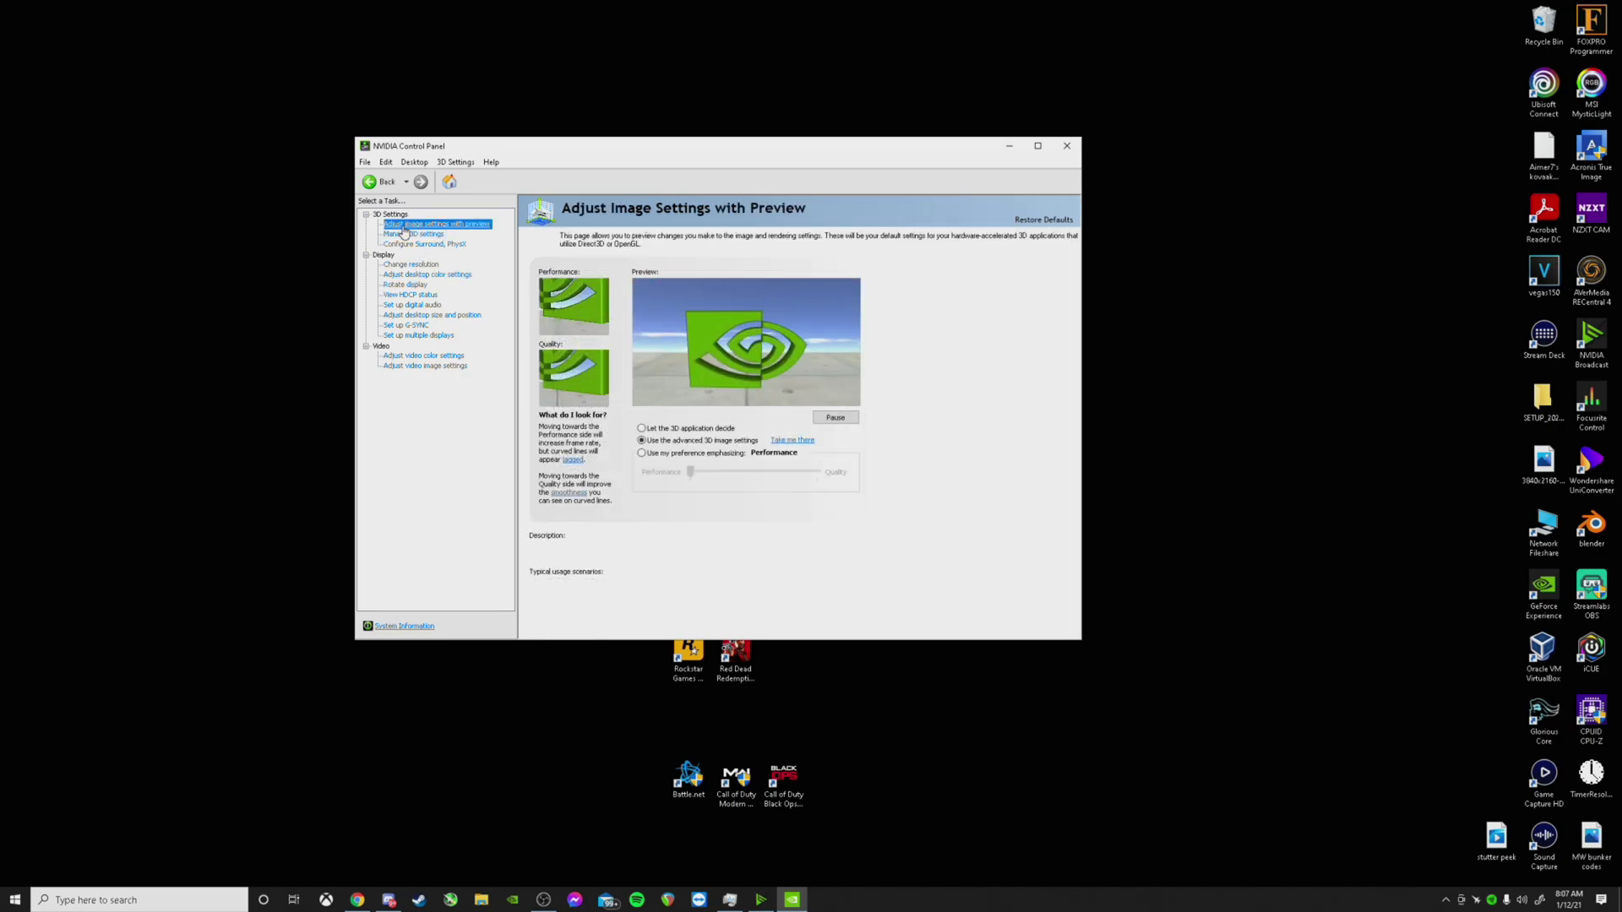
Try and apply a performance-leaning preference, then apply 'Use the advanced 3D image settings' instead.
{"action": "left_click", "coordinate": [643, 456]}
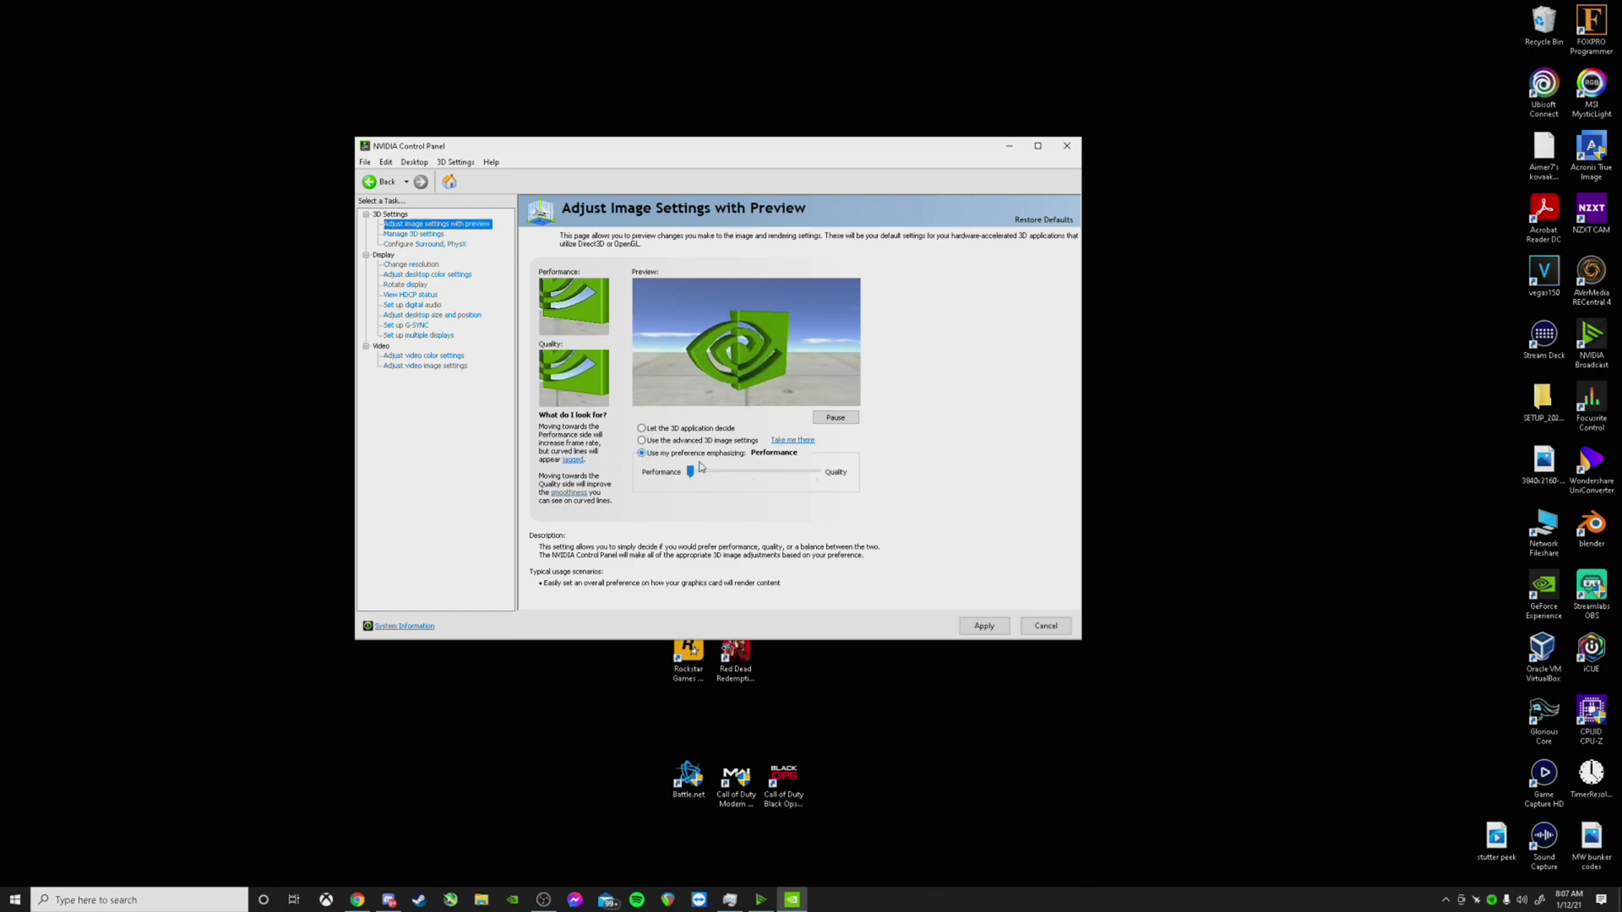
{"action": "left_click", "coordinate": [816, 476]}
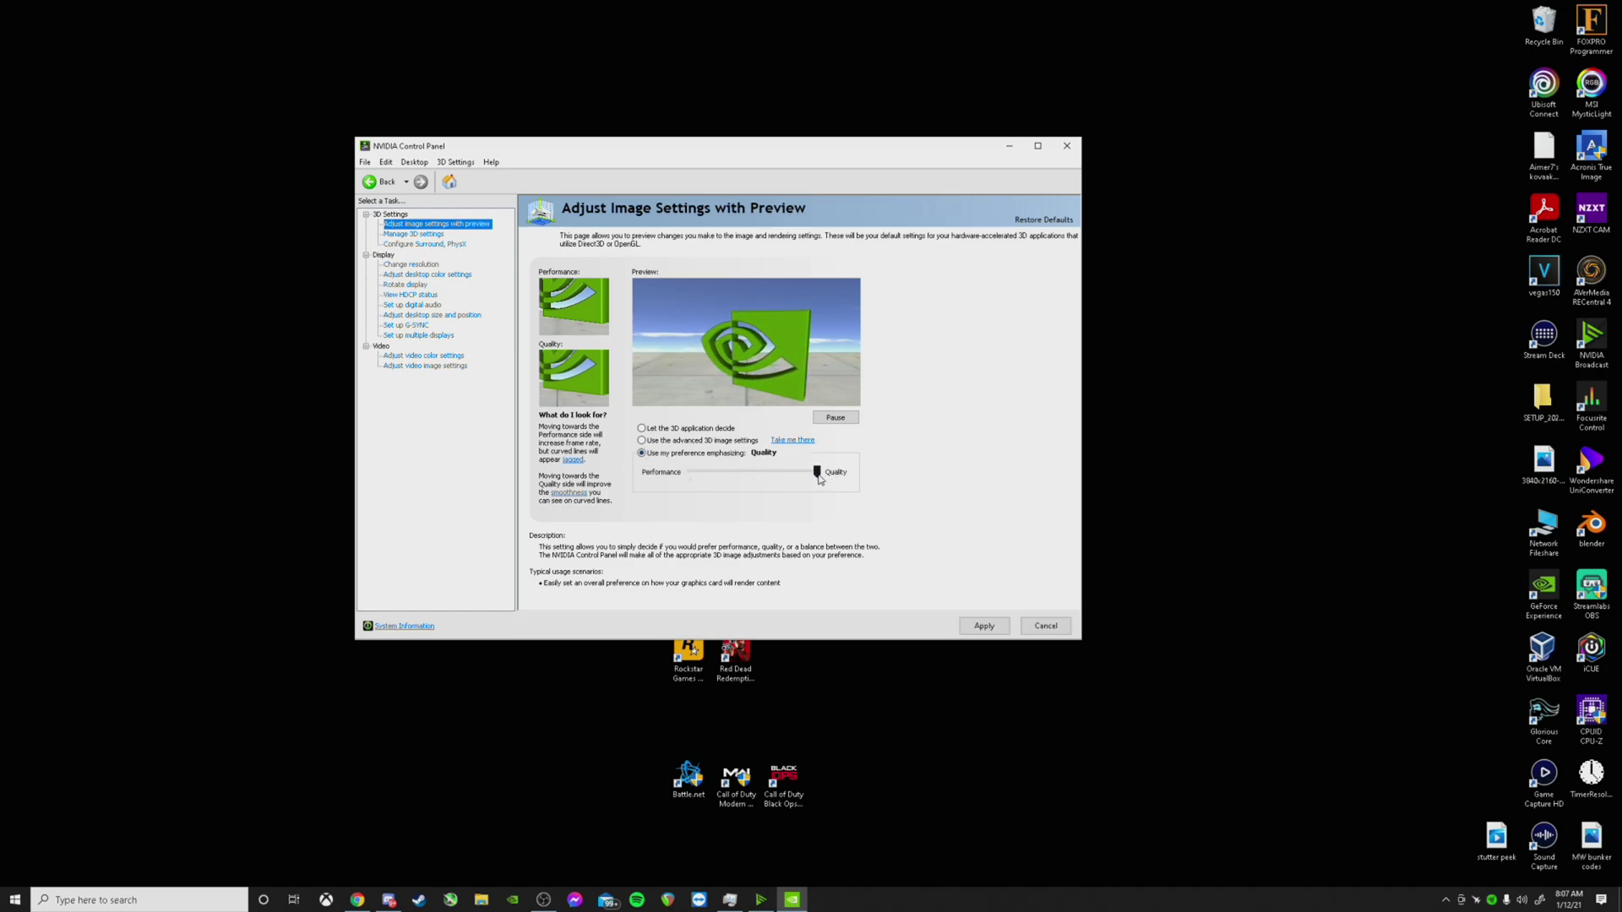
{"action": "left_click_drag", "start_coordinate": [817, 473], "coordinate": [691, 473]}
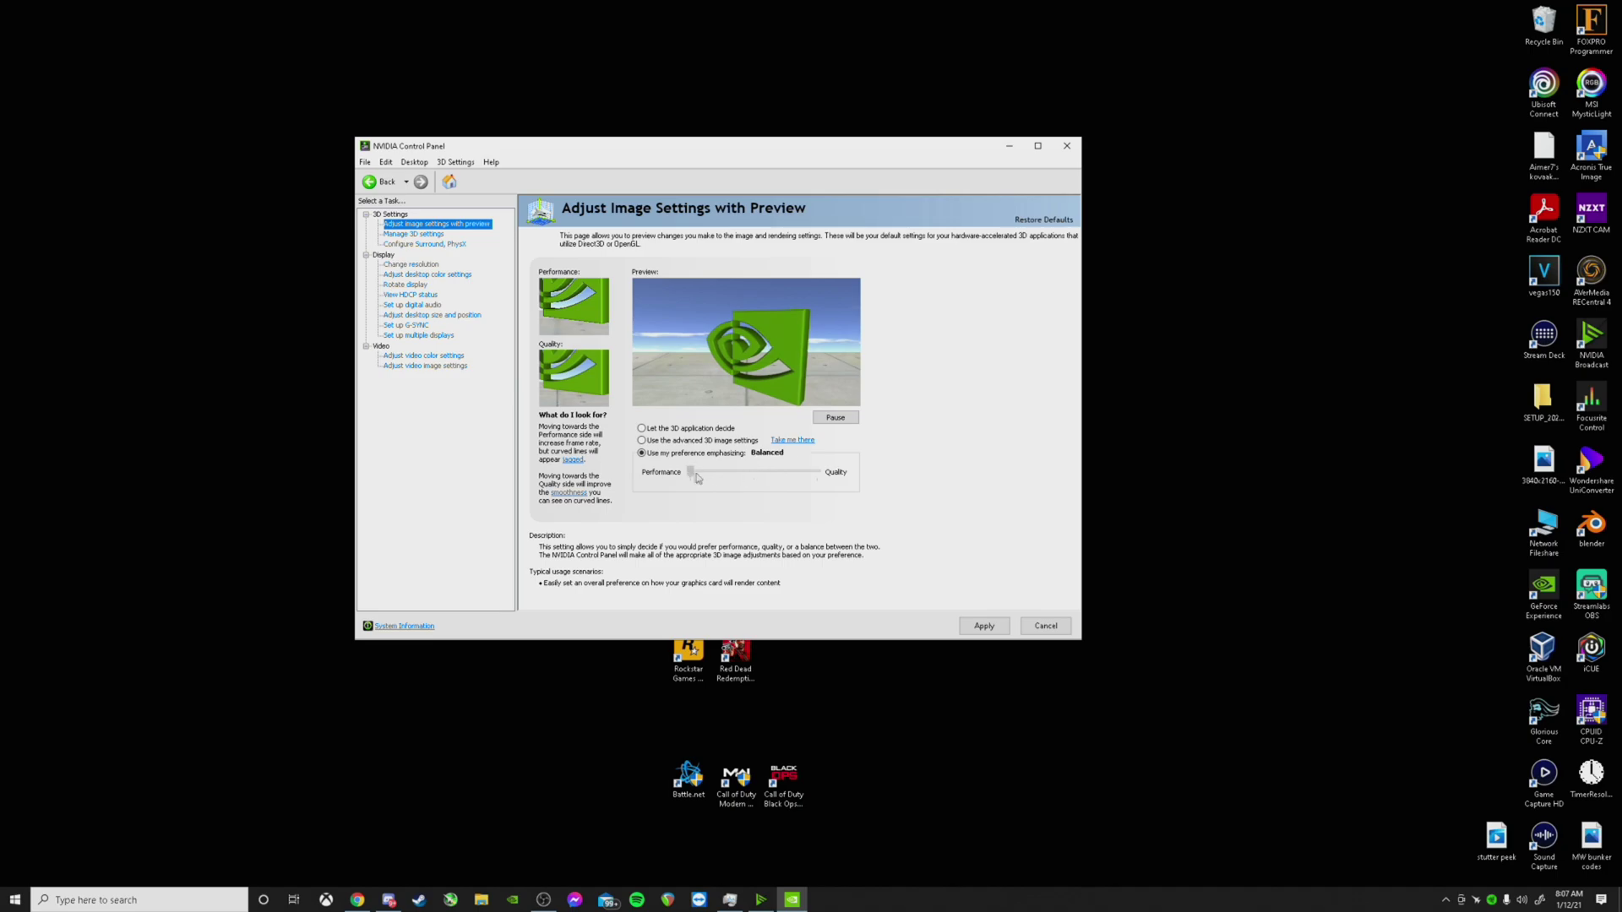
{"action": "left_click", "coordinate": [983, 626]}
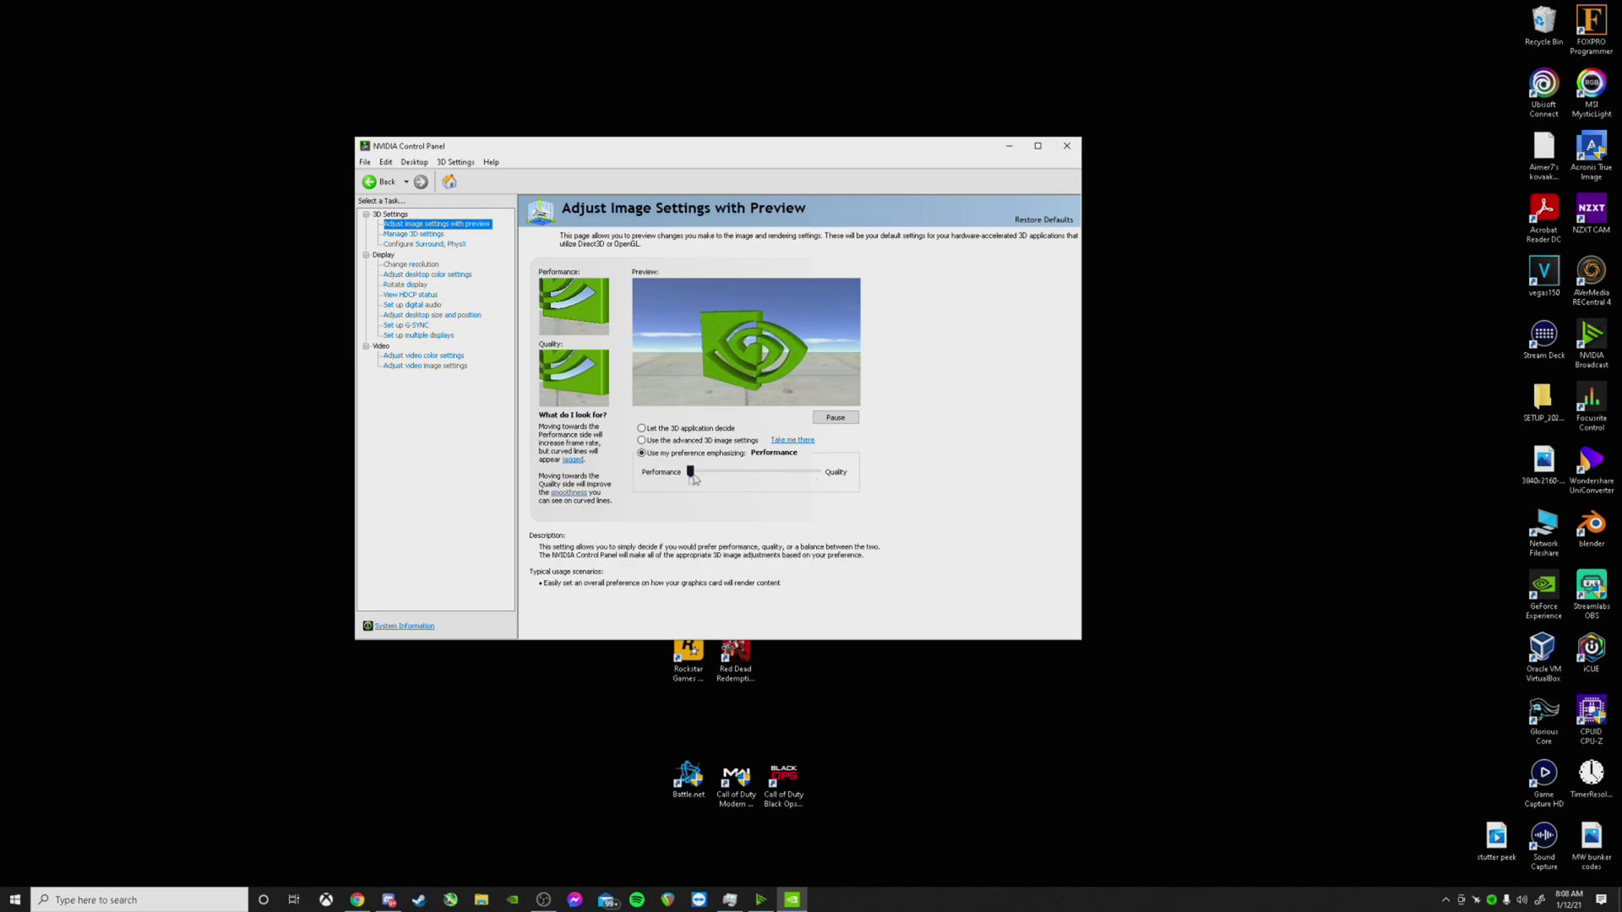
{"action": "left_click", "coordinate": [642, 440]}
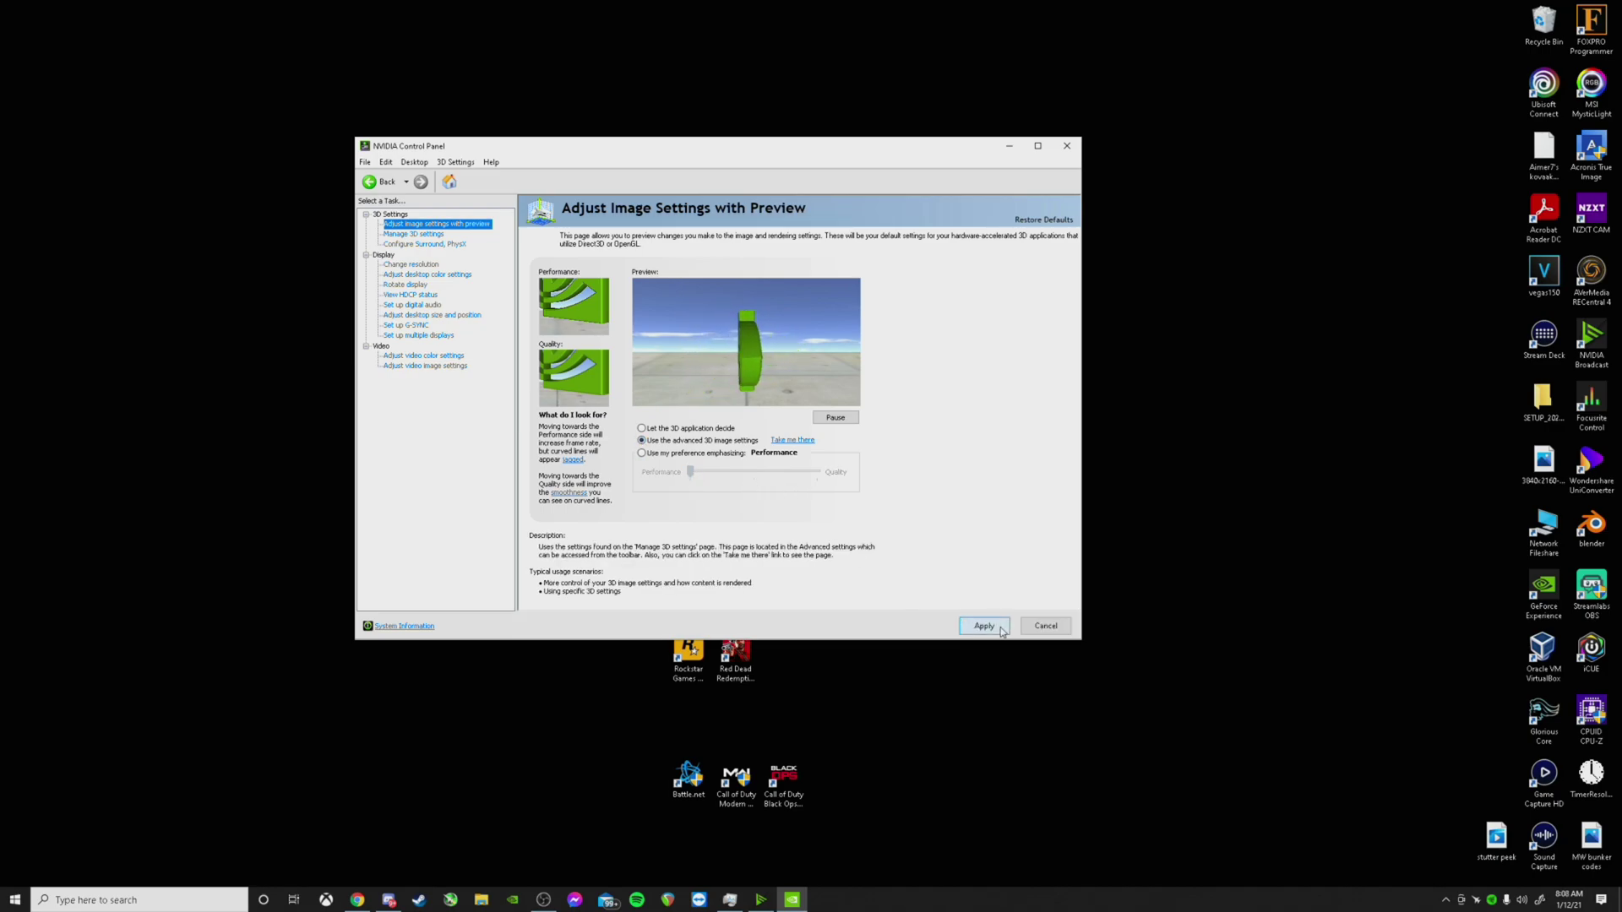
{"action": "left_click", "coordinate": [985, 626]}
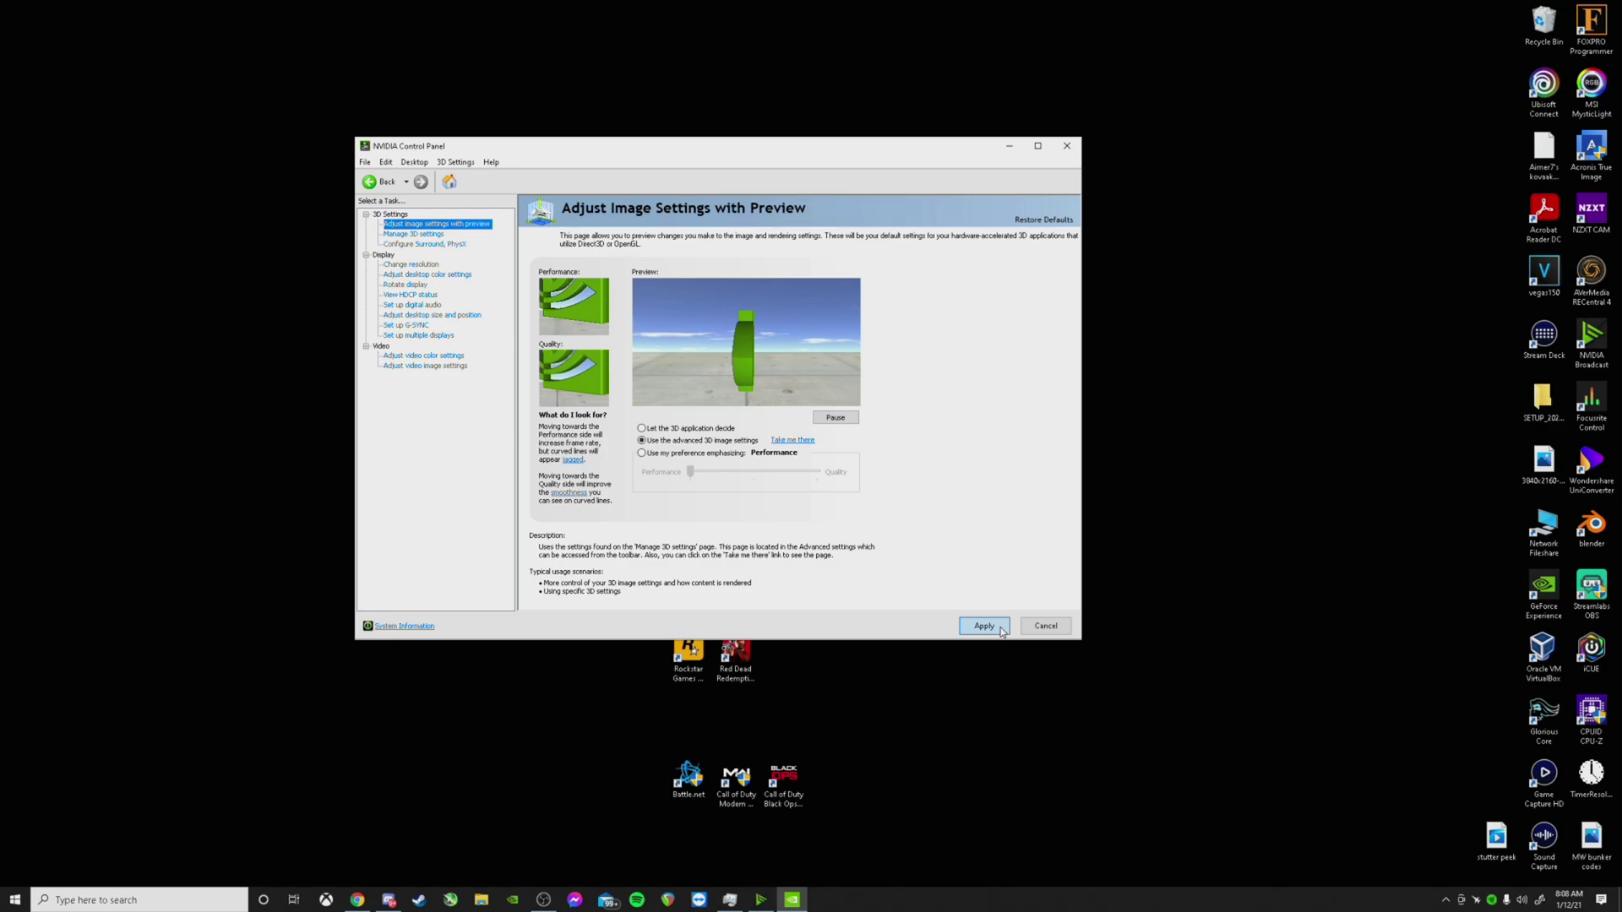
Open Manage 3D settings and scroll through the Global Settings list.
{"action": "left_click", "coordinate": [398, 236]}
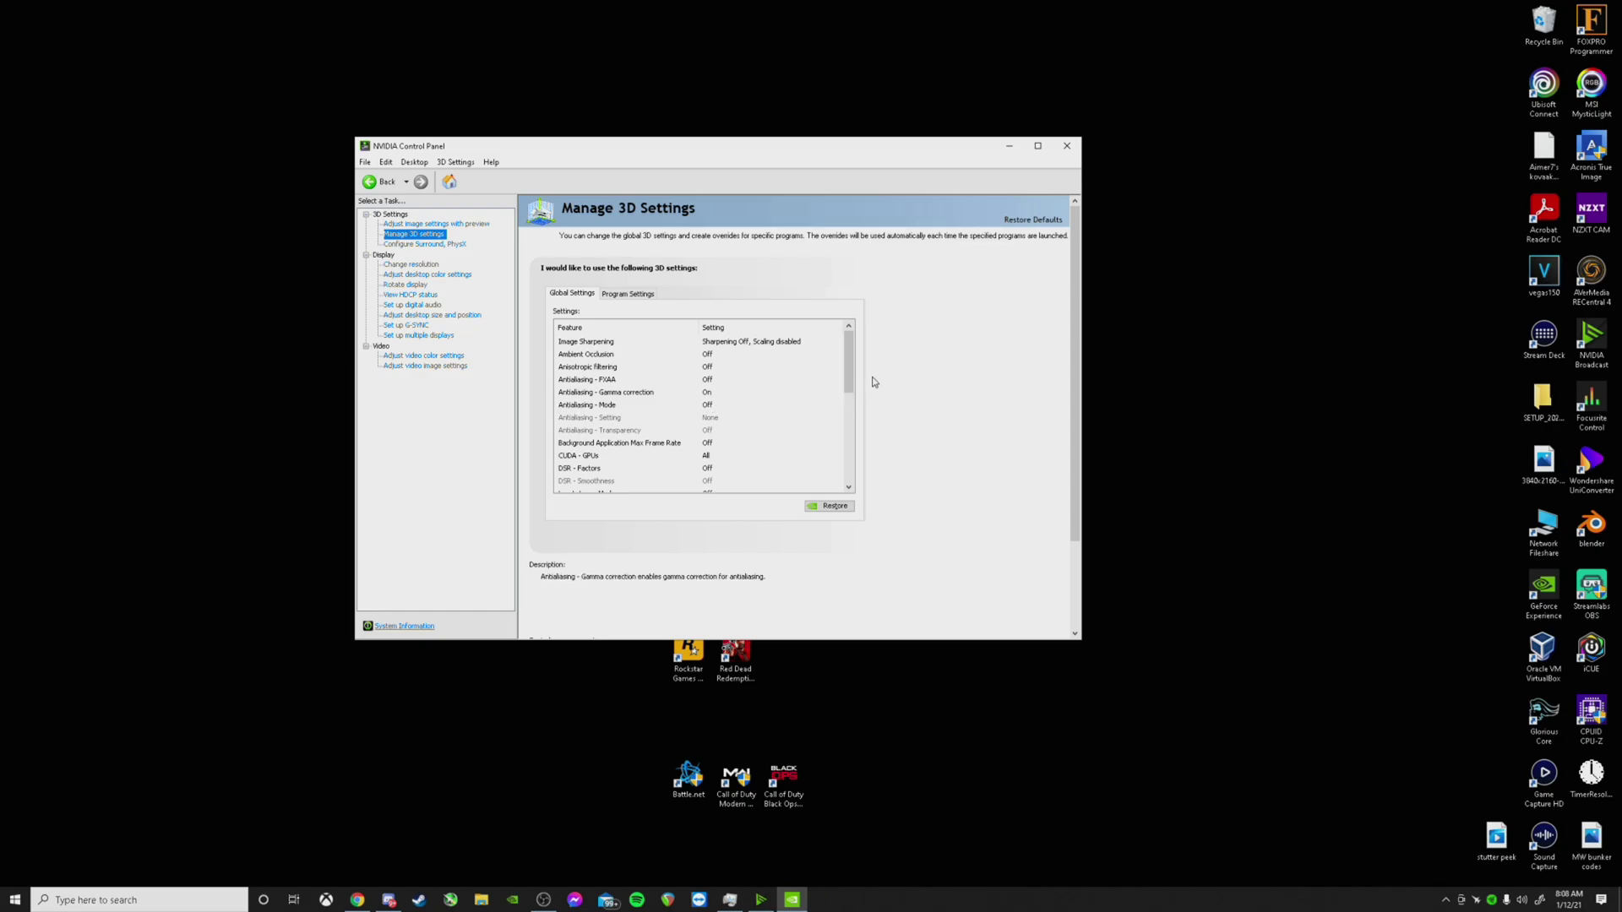
{"action": "scroll", "coordinate": [849, 363], "scroll_direction": "down", "scroll_amount": 2}
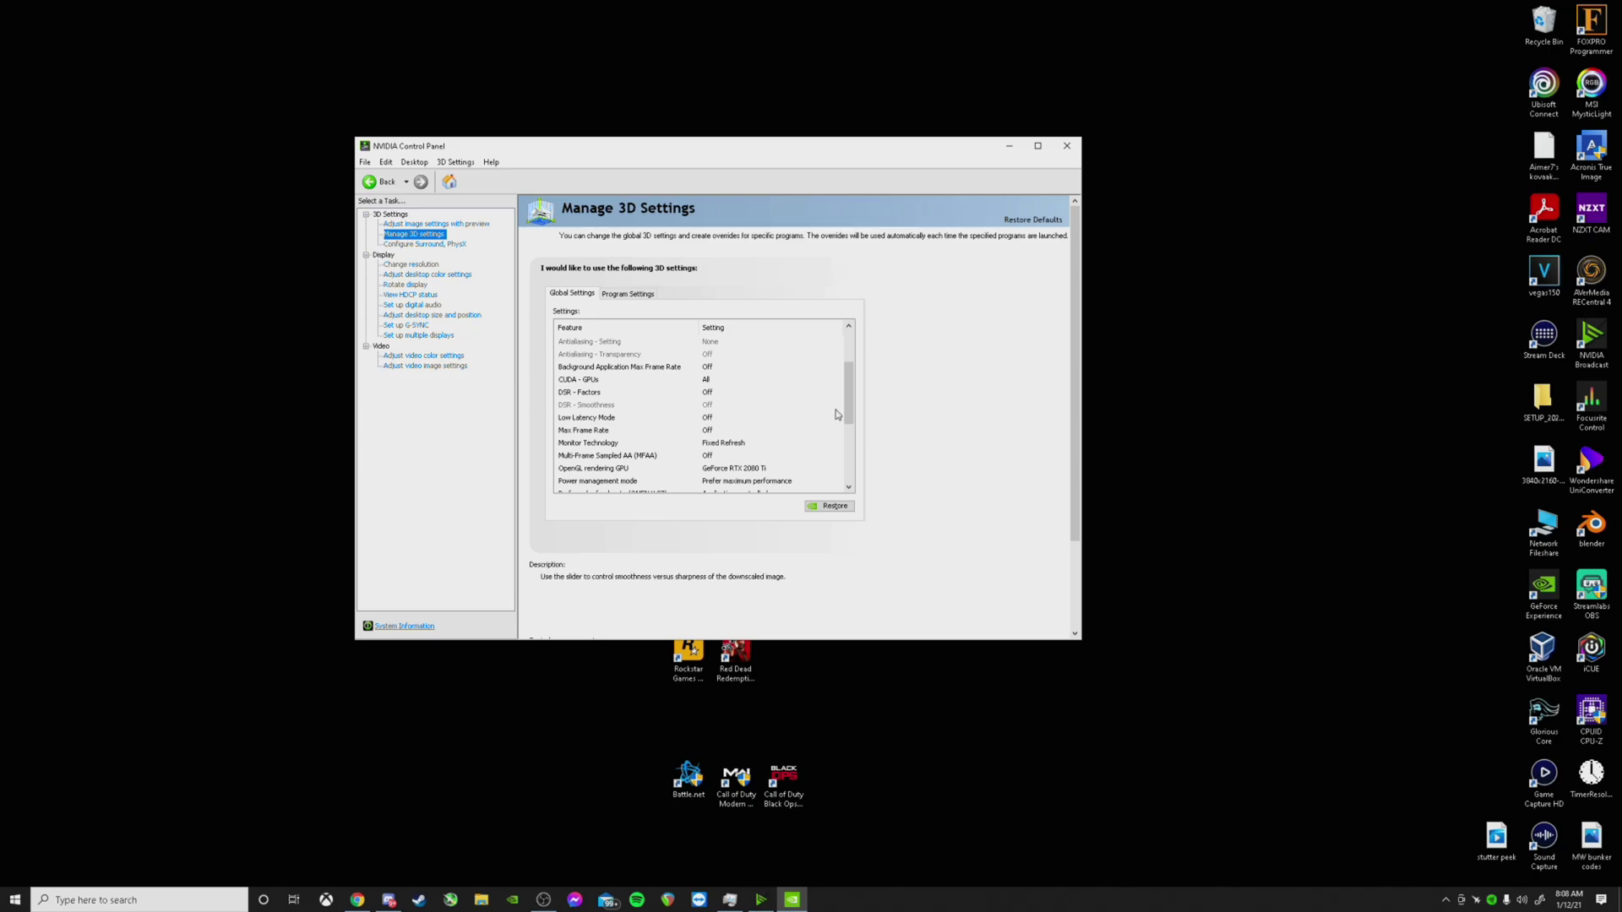
{"action": "scroll", "coordinate": [713, 414], "scroll_direction": "down", "scroll_amount": 2}
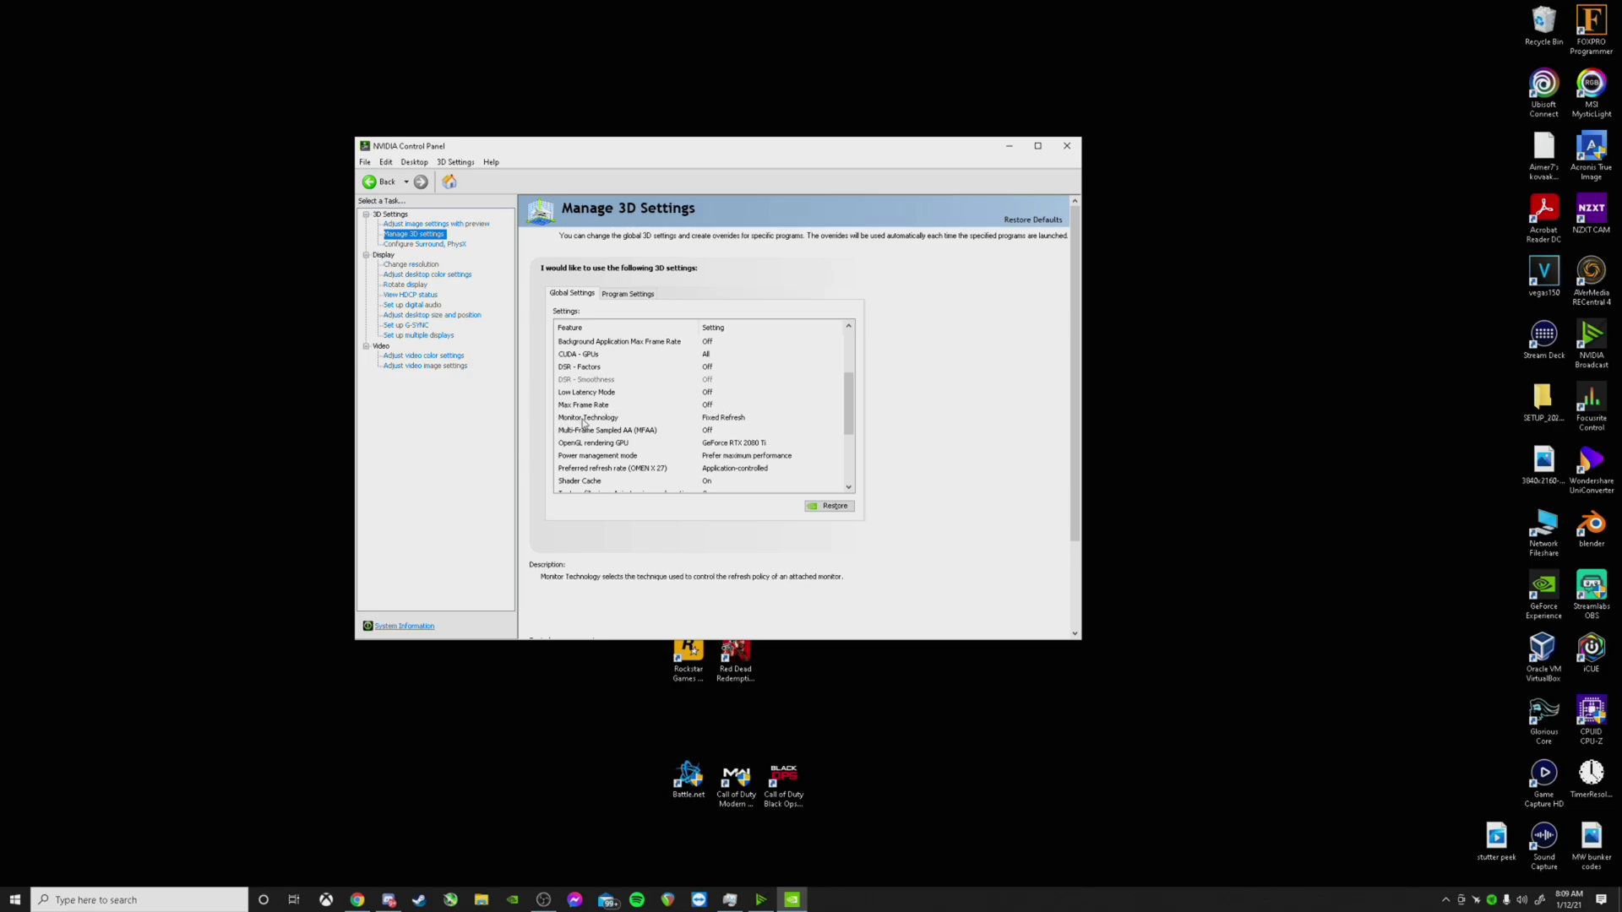
Check Monitor Technology, Multi-Frame Sampled AA and OpenGL rendering GPU, leaving them unchanged.
{"action": "left_click", "coordinate": [737, 424]}
{"action": "left_click", "coordinate": [737, 424]}
{"action": "left_click", "coordinate": [736, 425]}
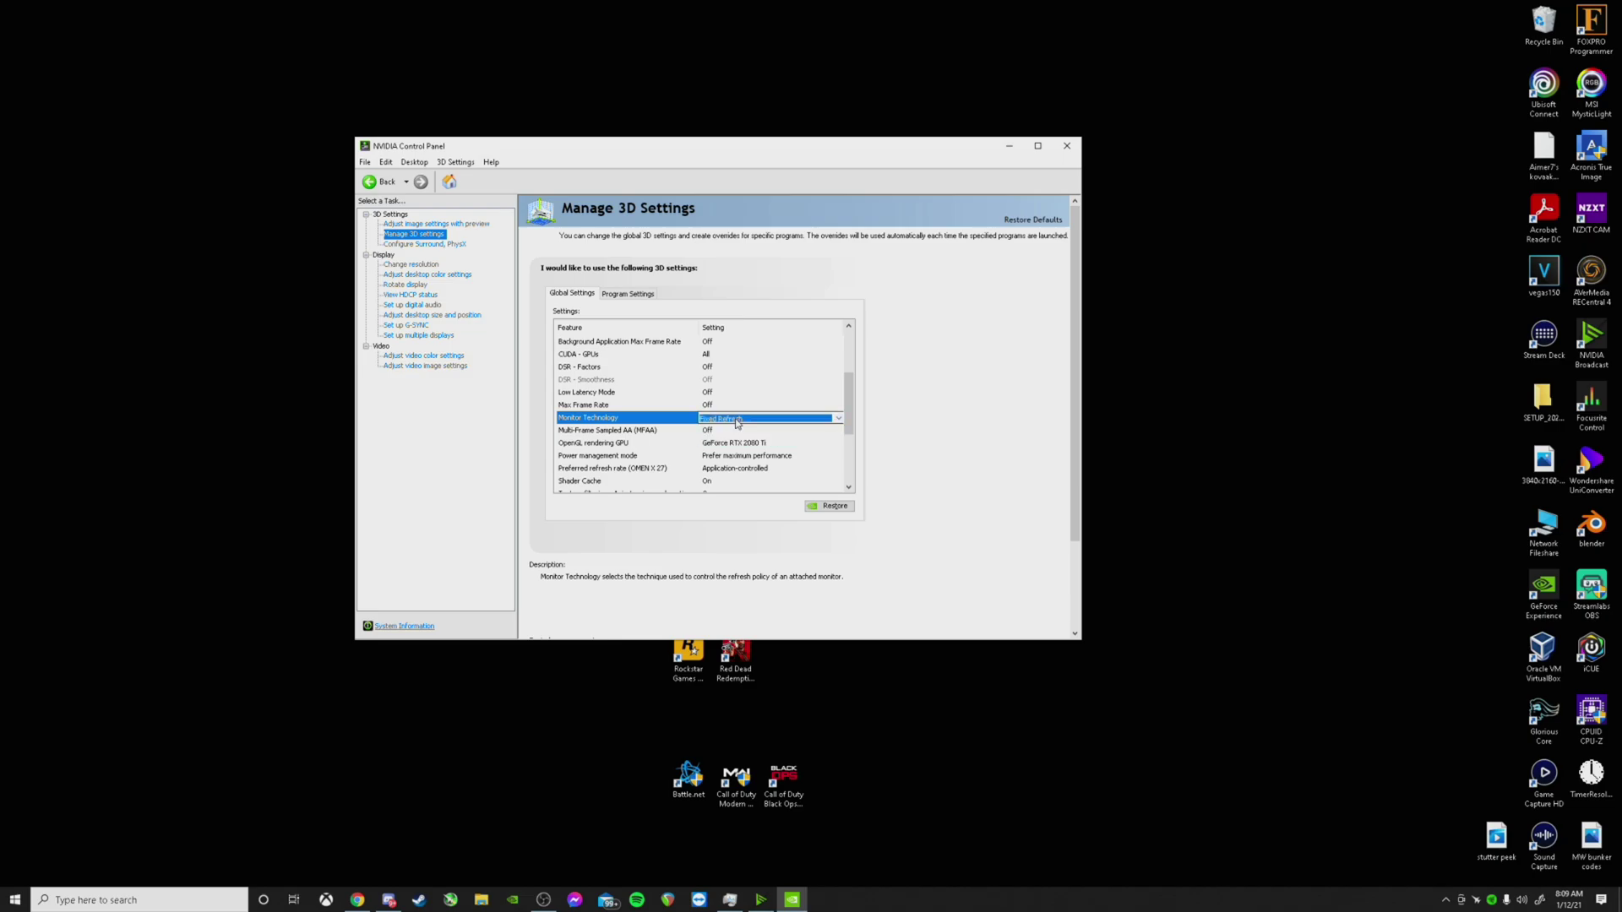
{"action": "left_click", "coordinate": [626, 433]}
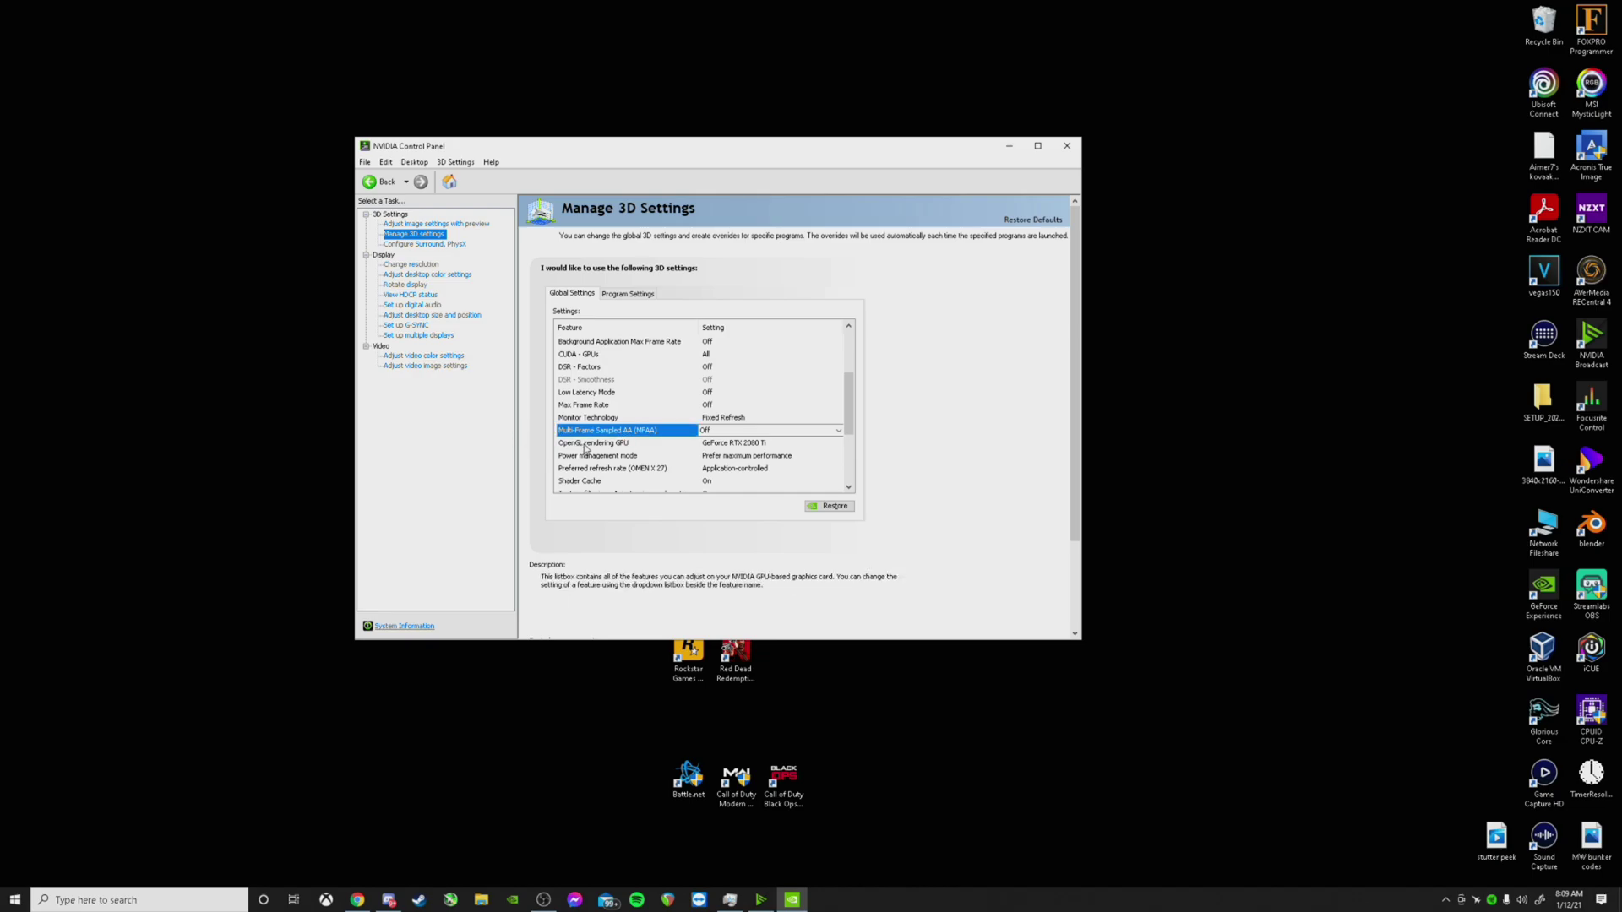
{"action": "left_click", "coordinate": [697, 445]}
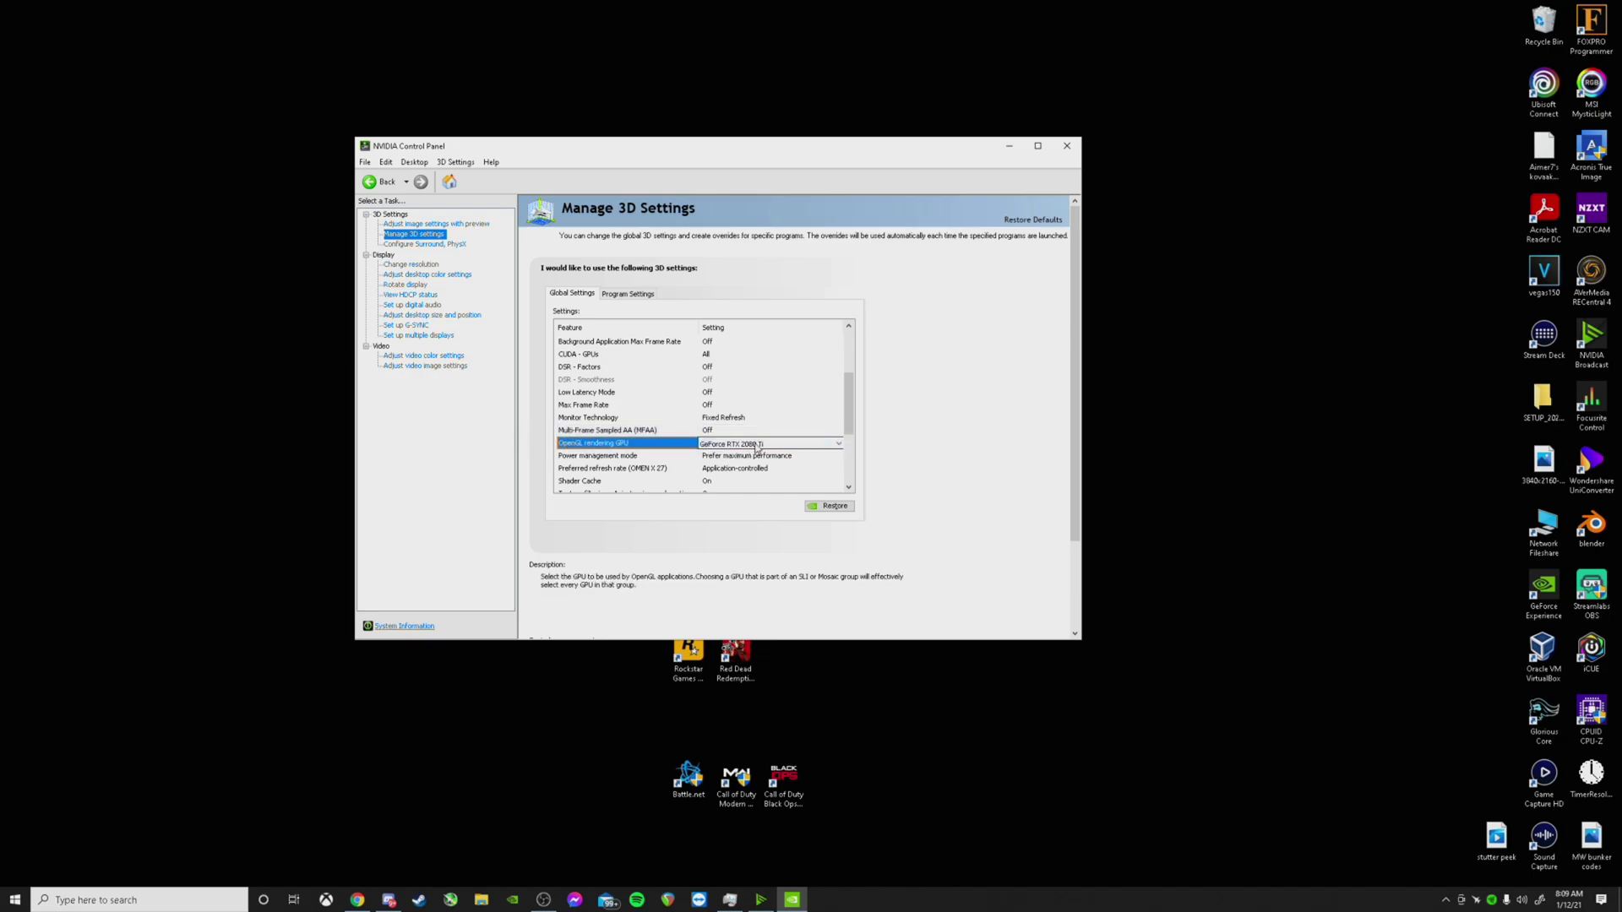
{"action": "scroll", "coordinate": [675, 430], "scroll_direction": "down", "scroll_amount": 1}
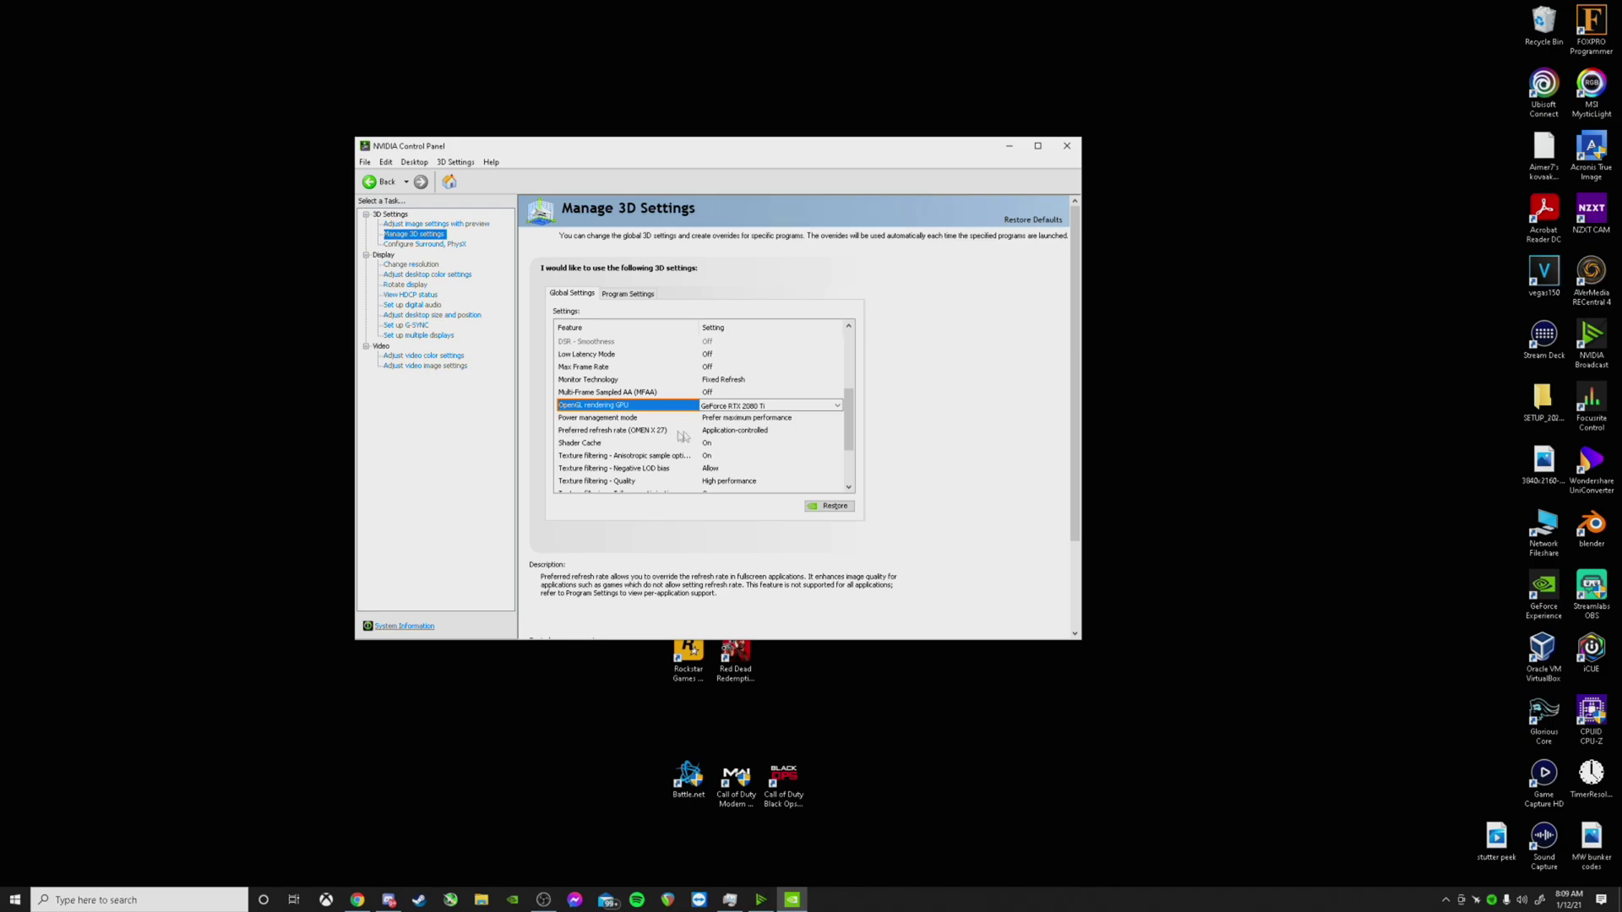
Set Preferred refresh rate to Highest available before moving on to Configure Surround, PhysX.
{"action": "left_click", "coordinate": [730, 435]}
{"action": "left_click", "coordinate": [730, 431]}
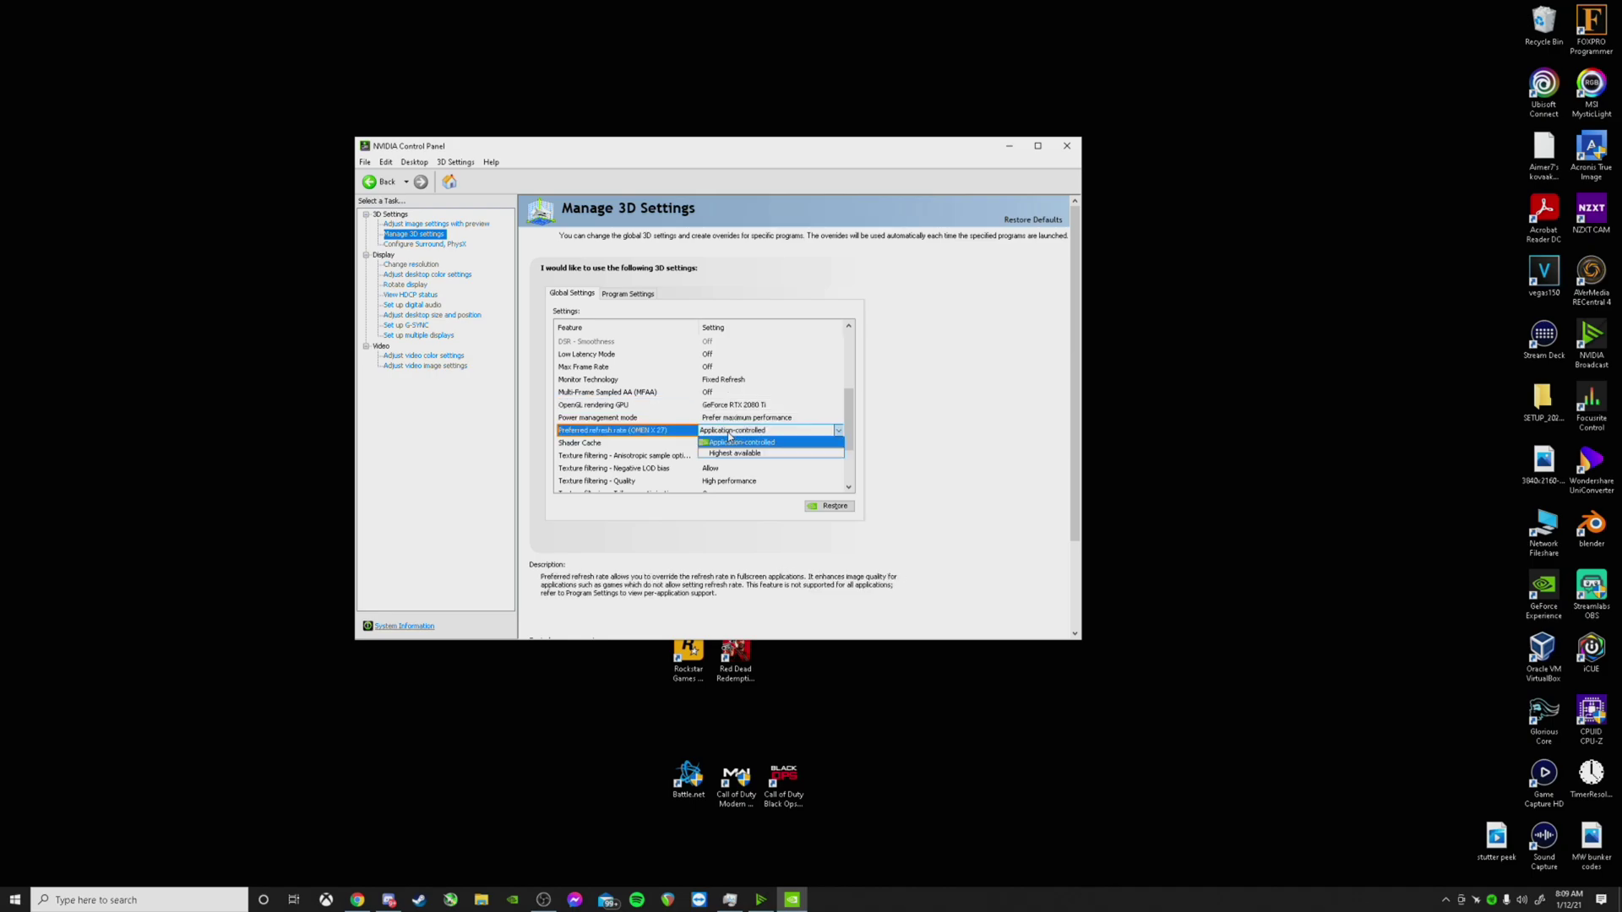
{"action": "left_click", "coordinate": [726, 454]}
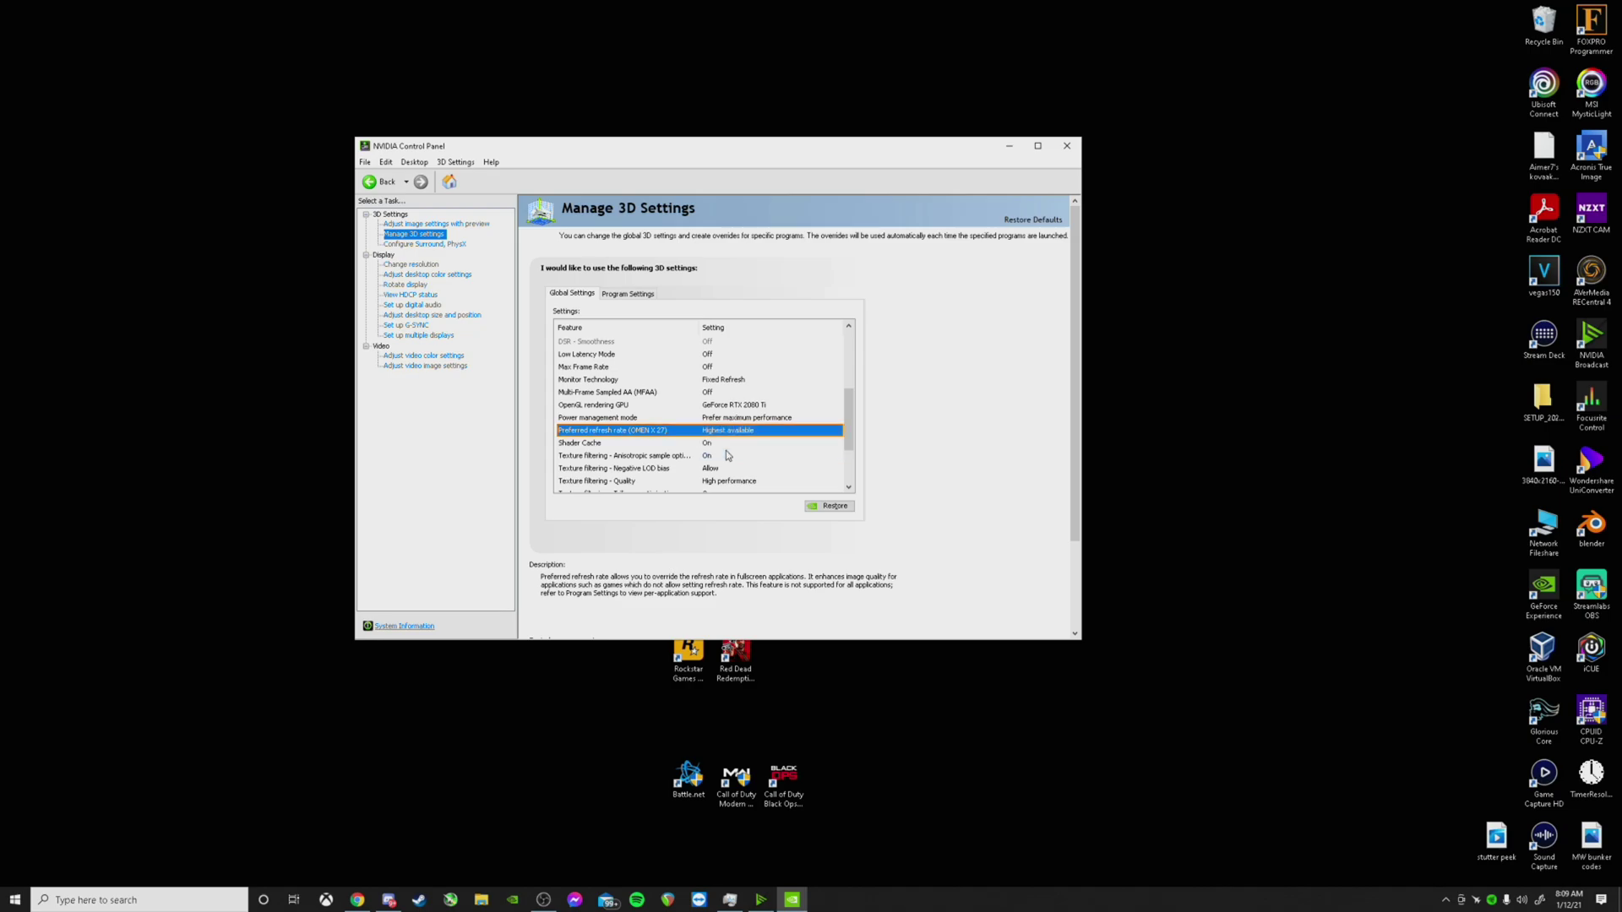
{"action": "scroll", "coordinate": [581, 392], "scroll_direction": "down", "scroll_amount": 3}
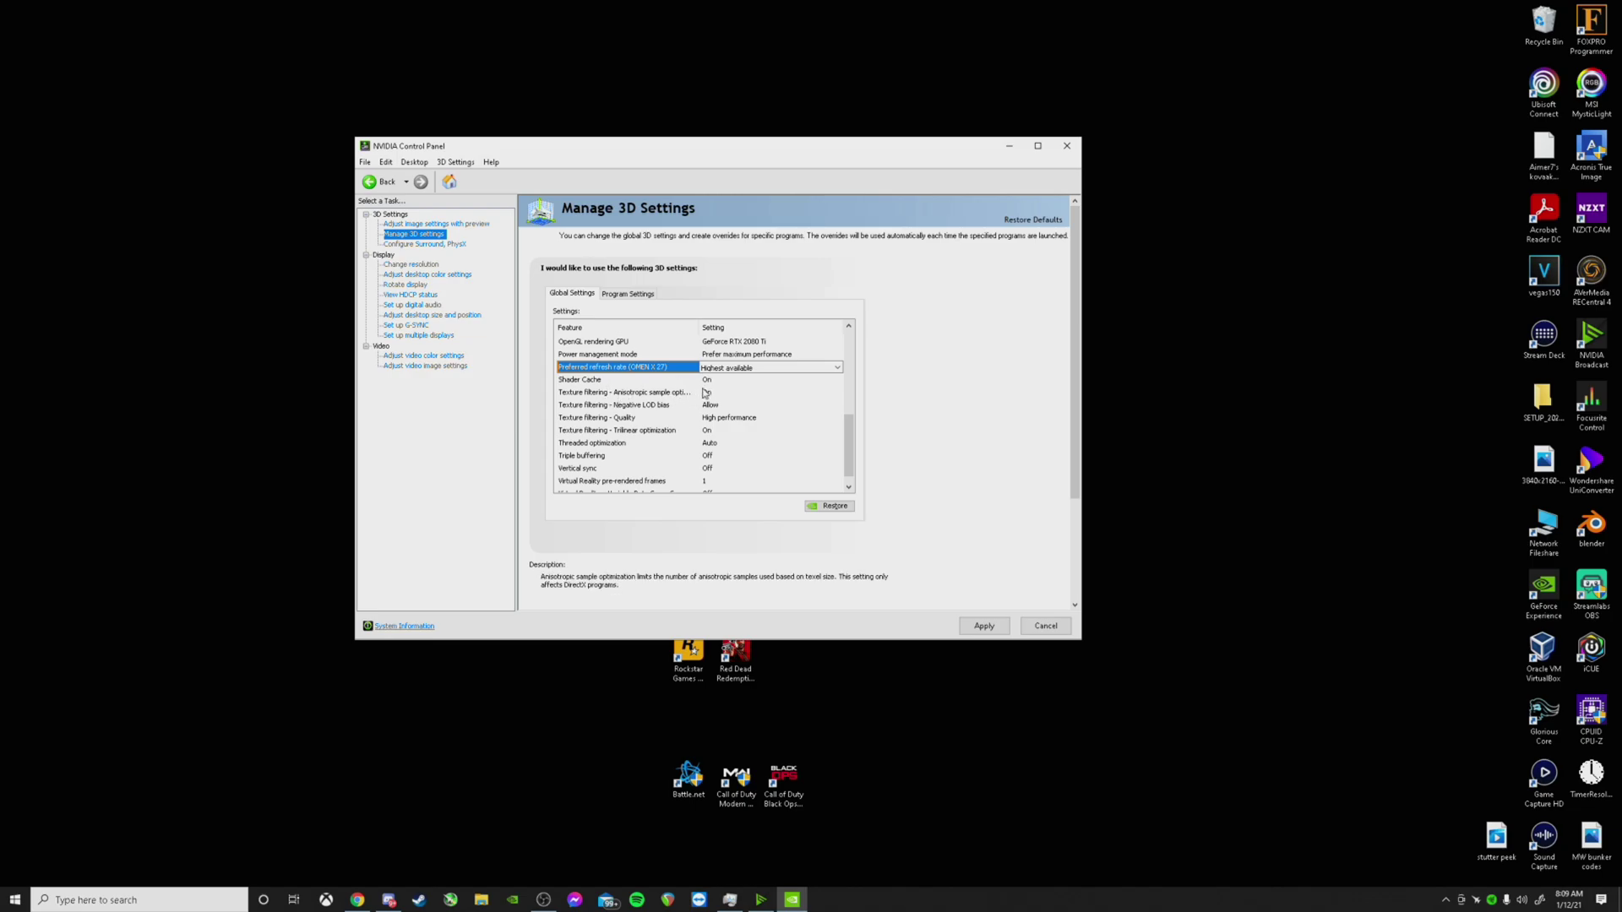
{"action": "left_click_drag", "start_coordinate": [695, 329], "coordinate": [737, 329]}
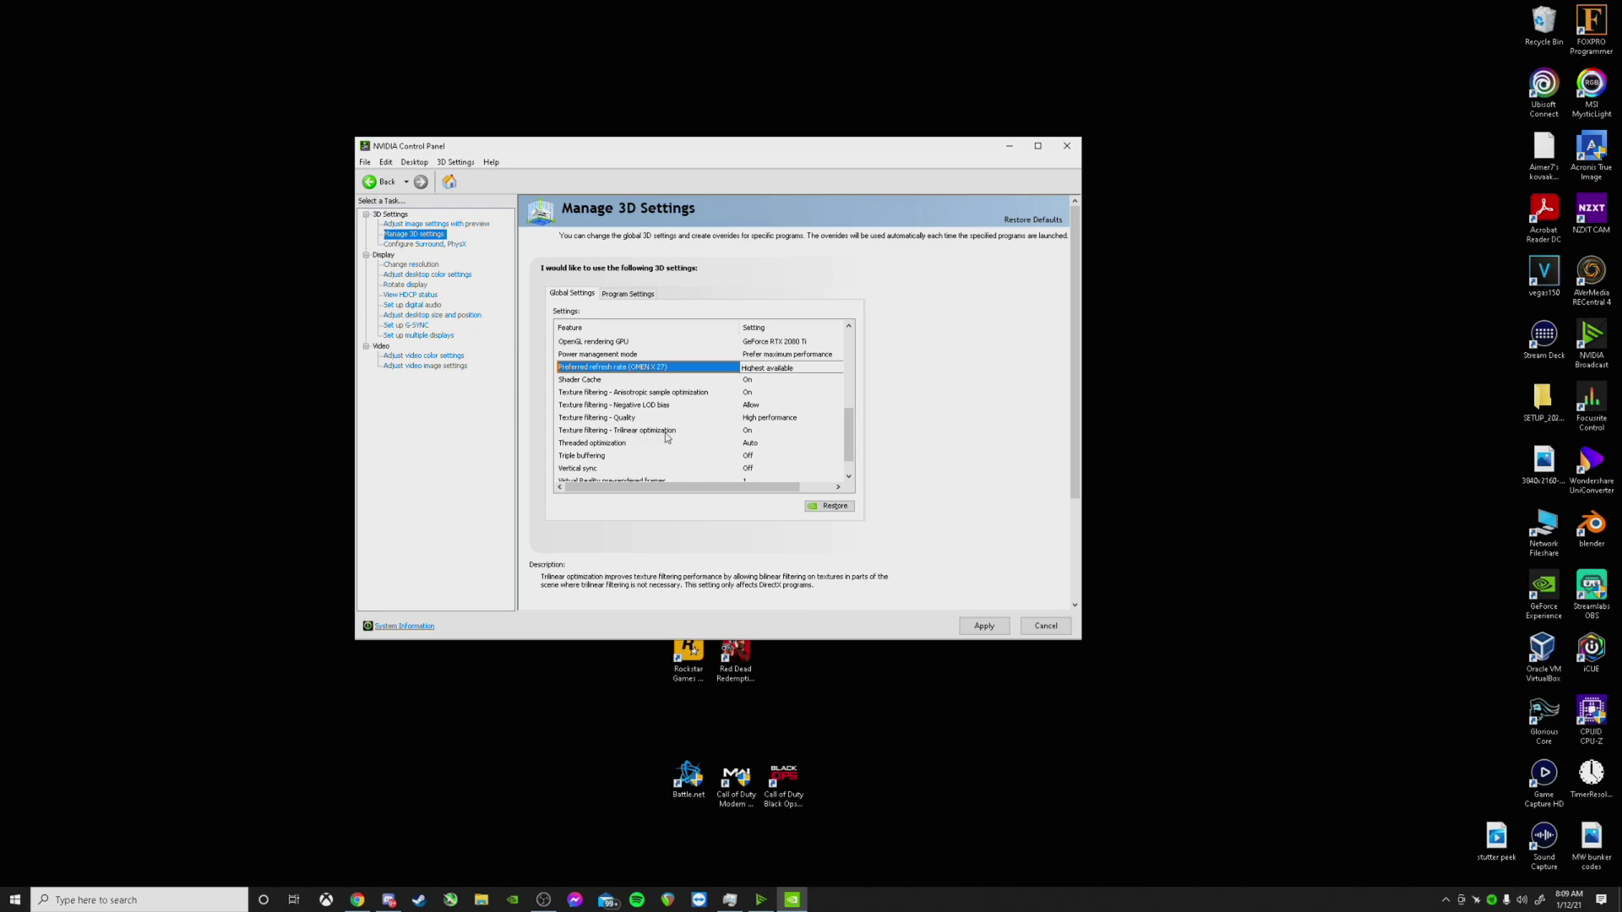
{"action": "scroll", "coordinate": [851, 440], "scroll_direction": "down", "scroll_amount": 1}
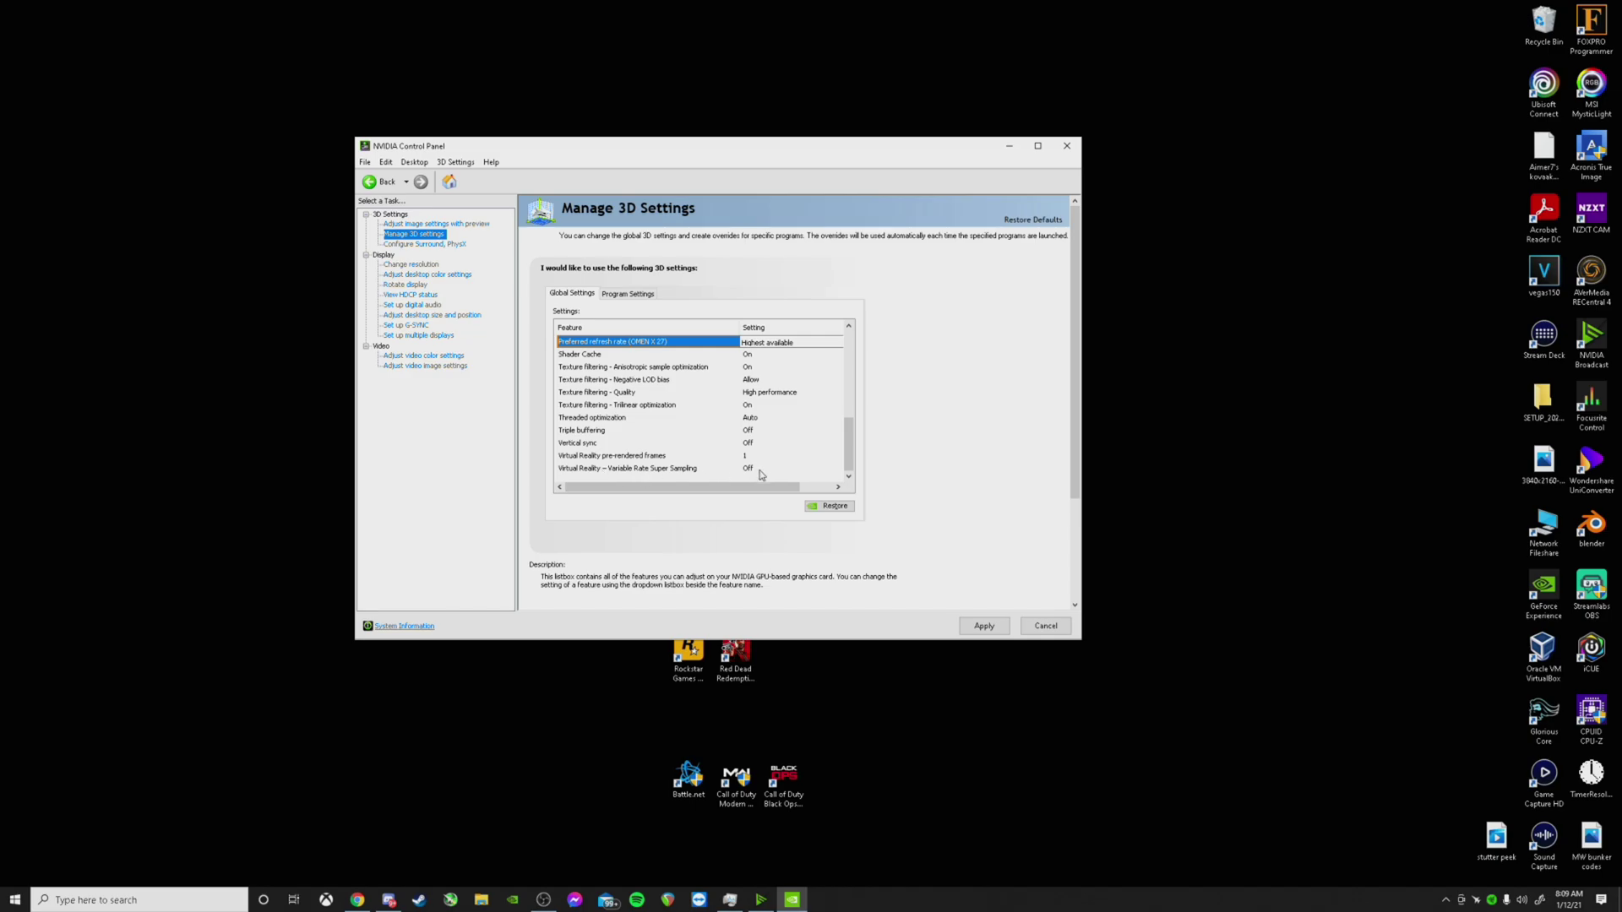
{"action": "left_click", "coordinate": [410, 245]}
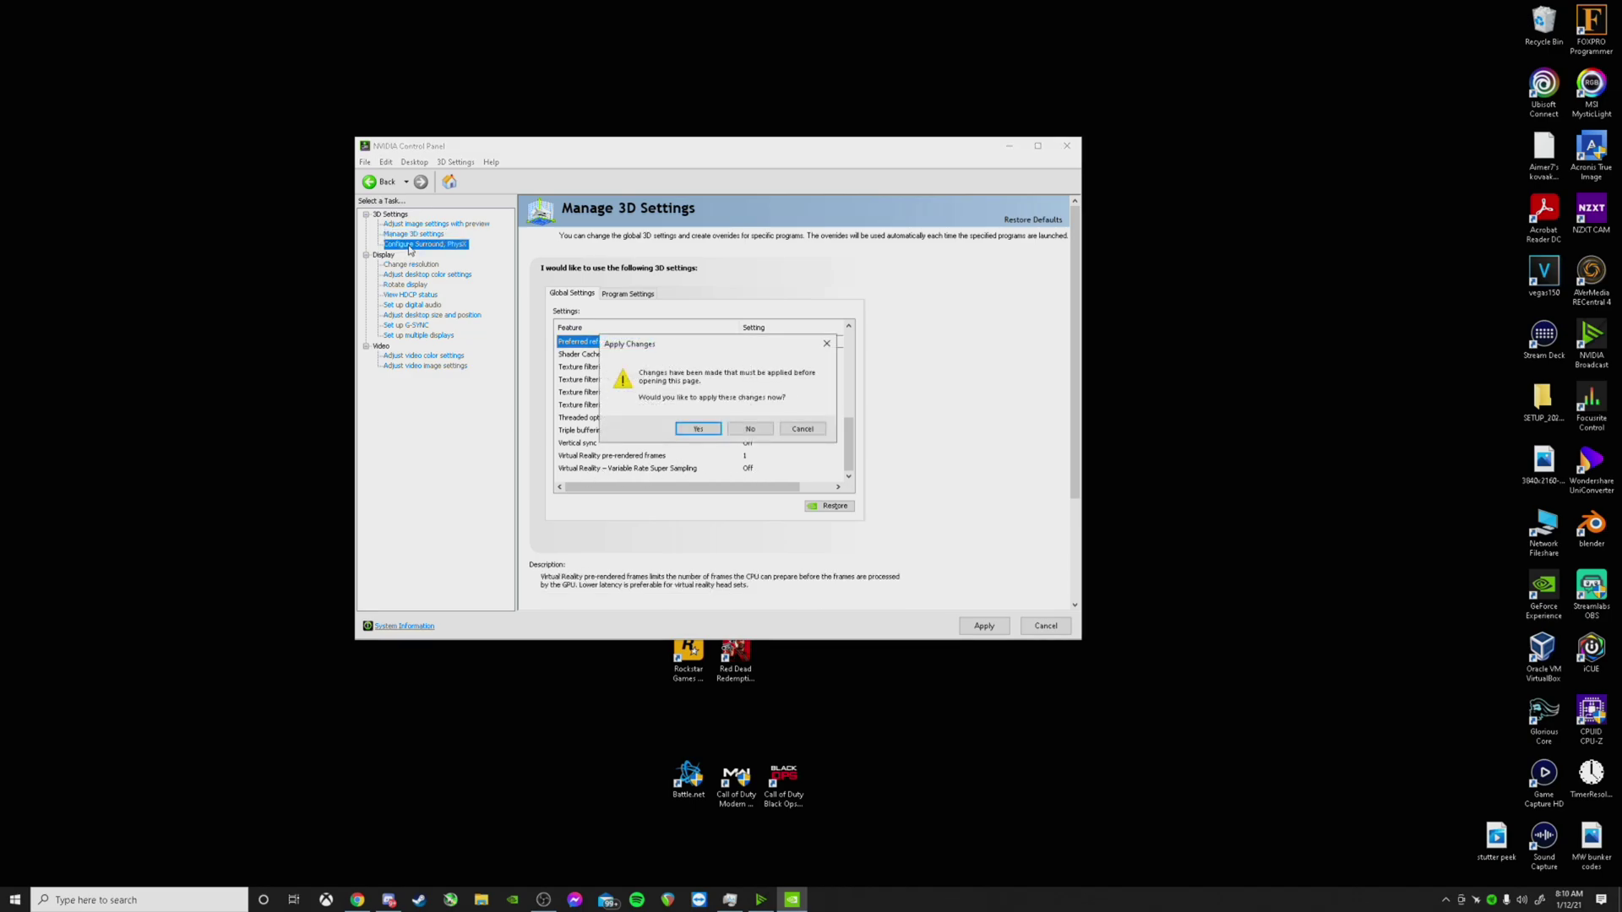
Apply the global 3D settings changes and keep GeForce RTX 2080 Ti as the PhysX processor.
{"action": "left_click", "coordinate": [802, 429]}
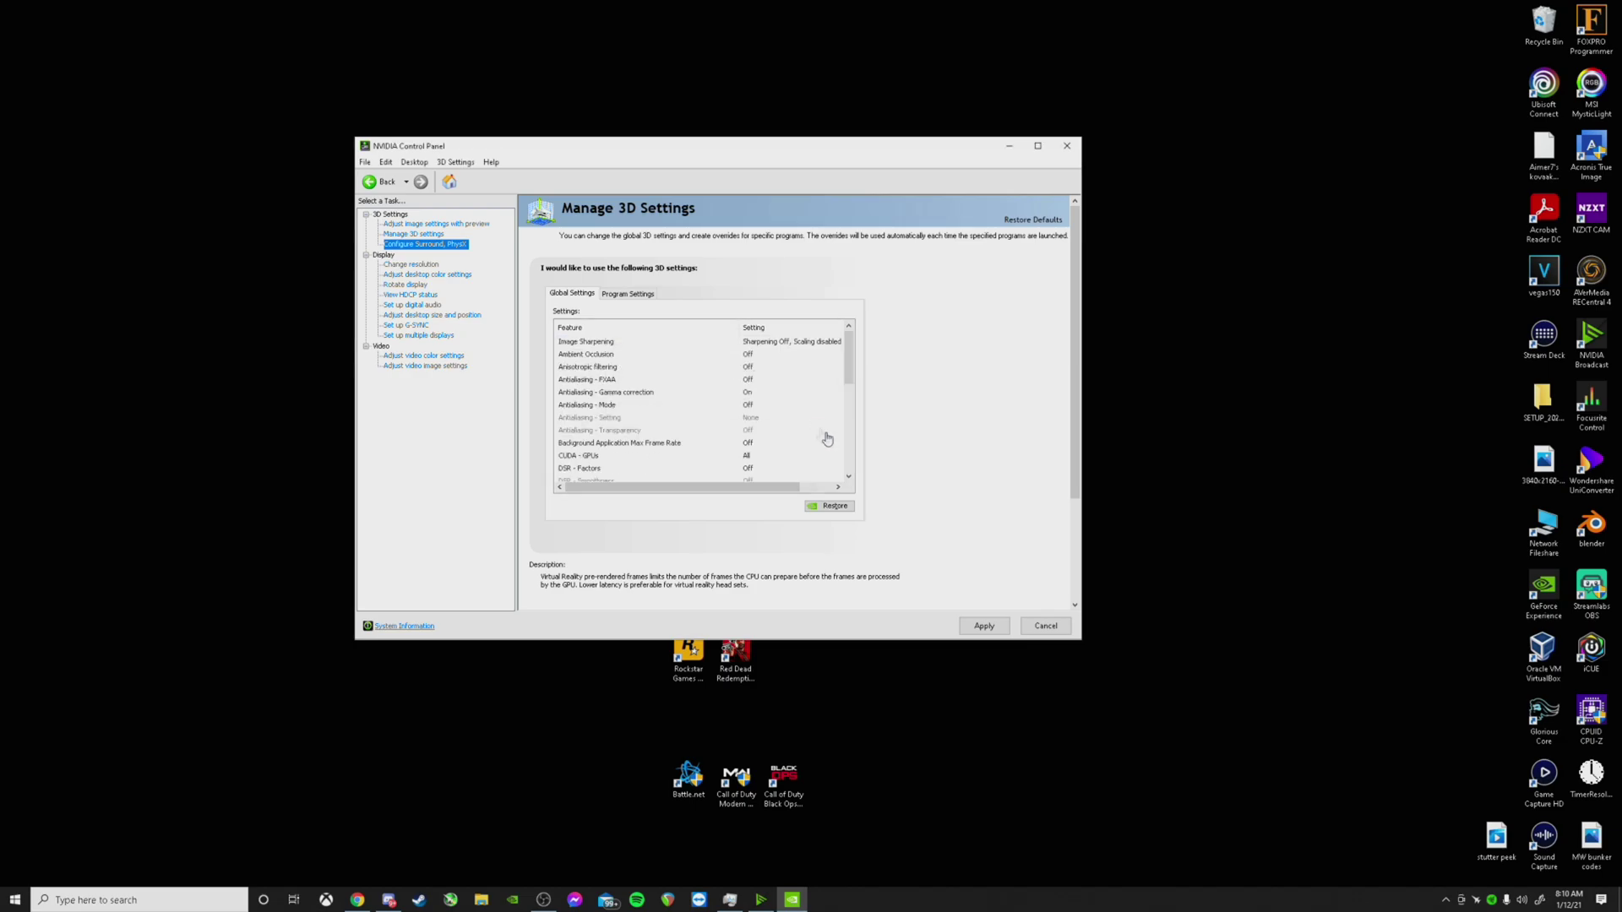
{"action": "left_click", "coordinate": [984, 628]}
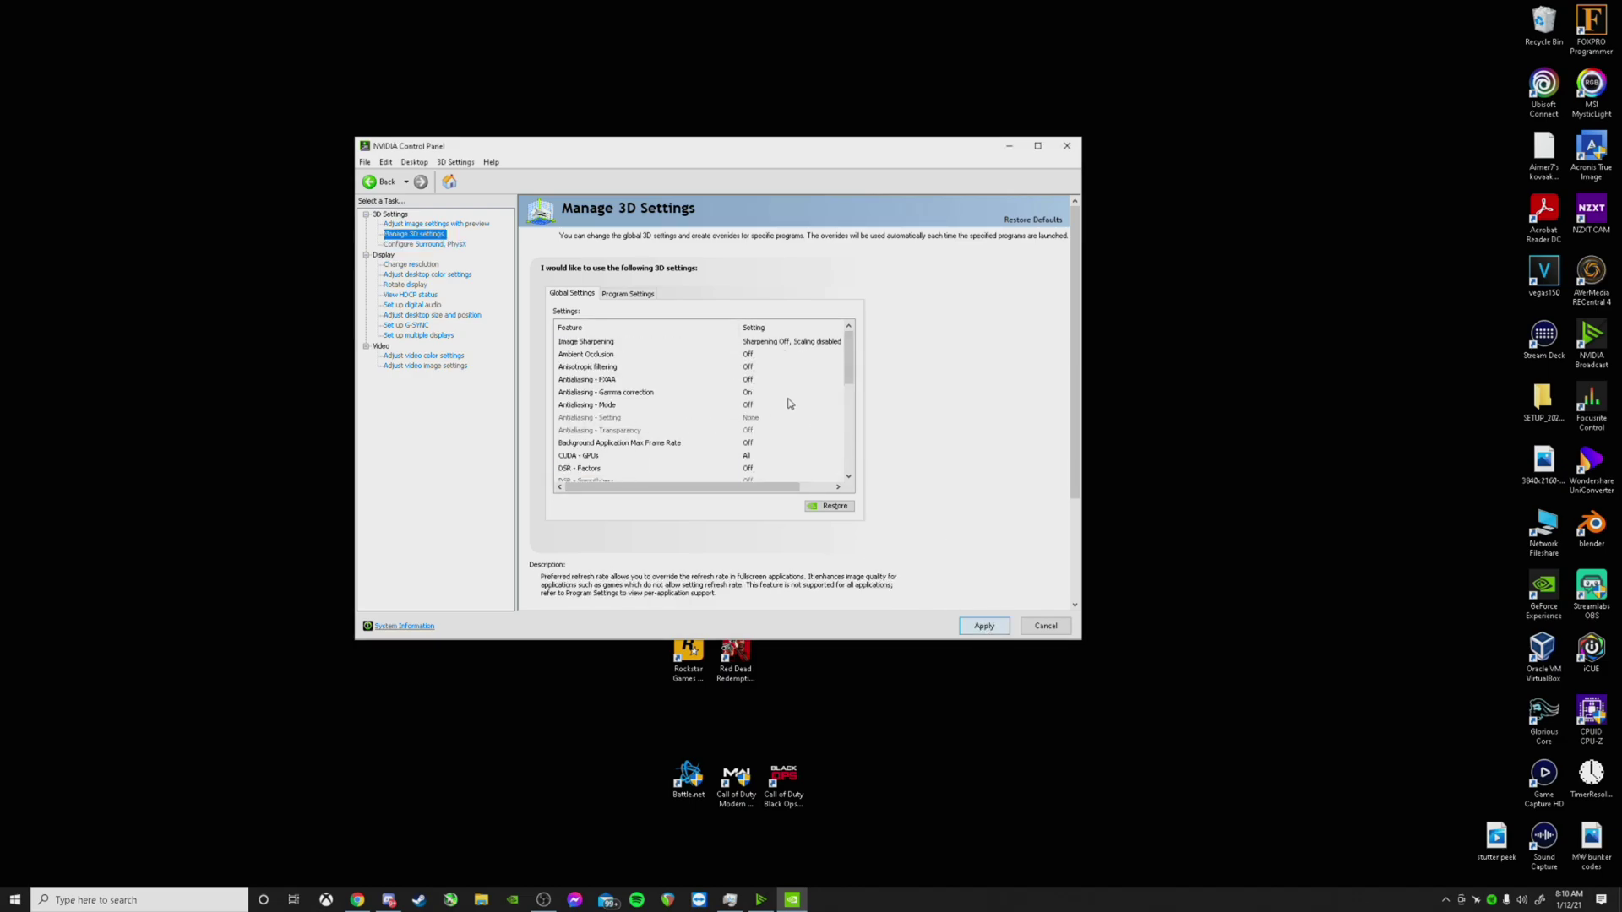
{"action": "left_click_drag", "start_coordinate": [850, 374], "coordinate": [859, 449]}
{"action": "left_click", "coordinate": [418, 246]}
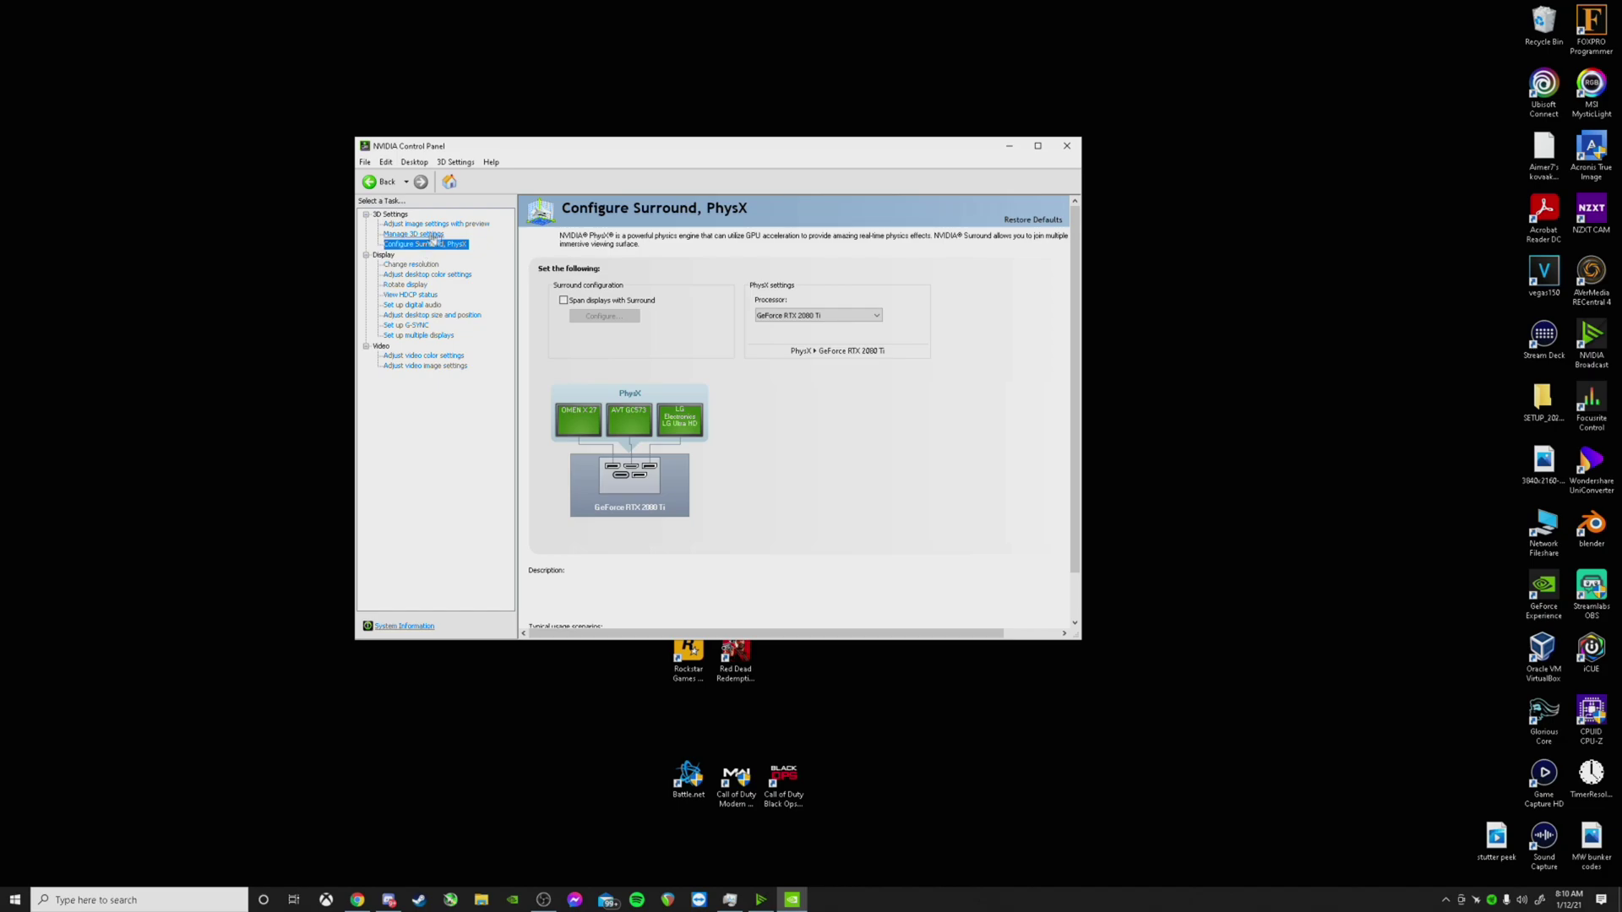
{"action": "left_click", "coordinate": [778, 316]}
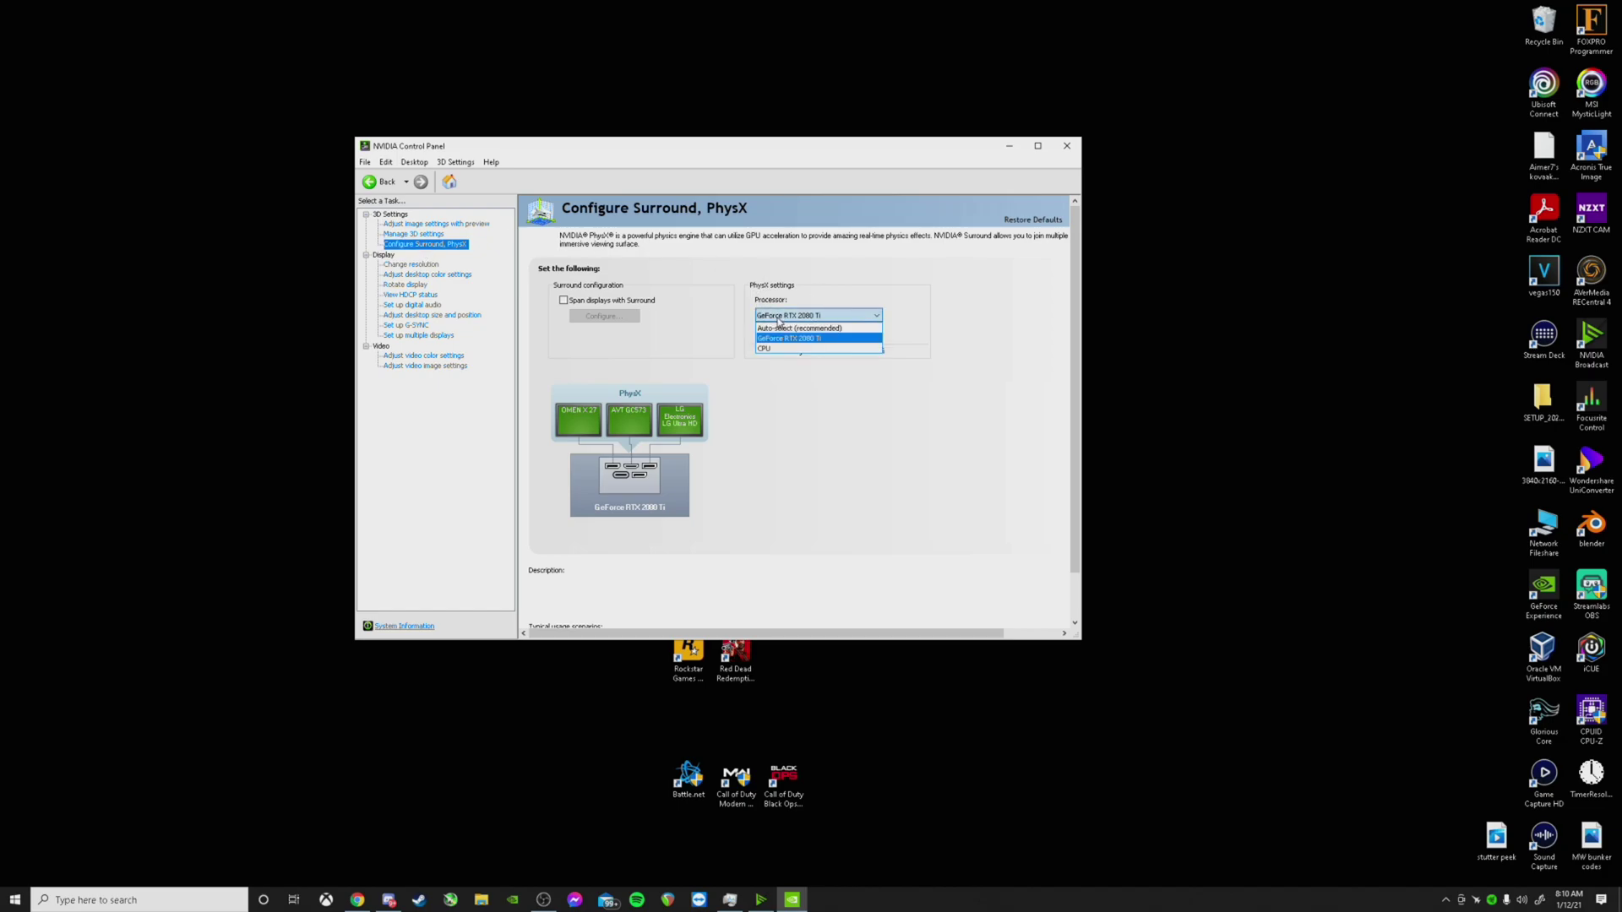
{"action": "left_click", "coordinate": [778, 319]}
{"action": "left_click", "coordinate": [411, 264]}
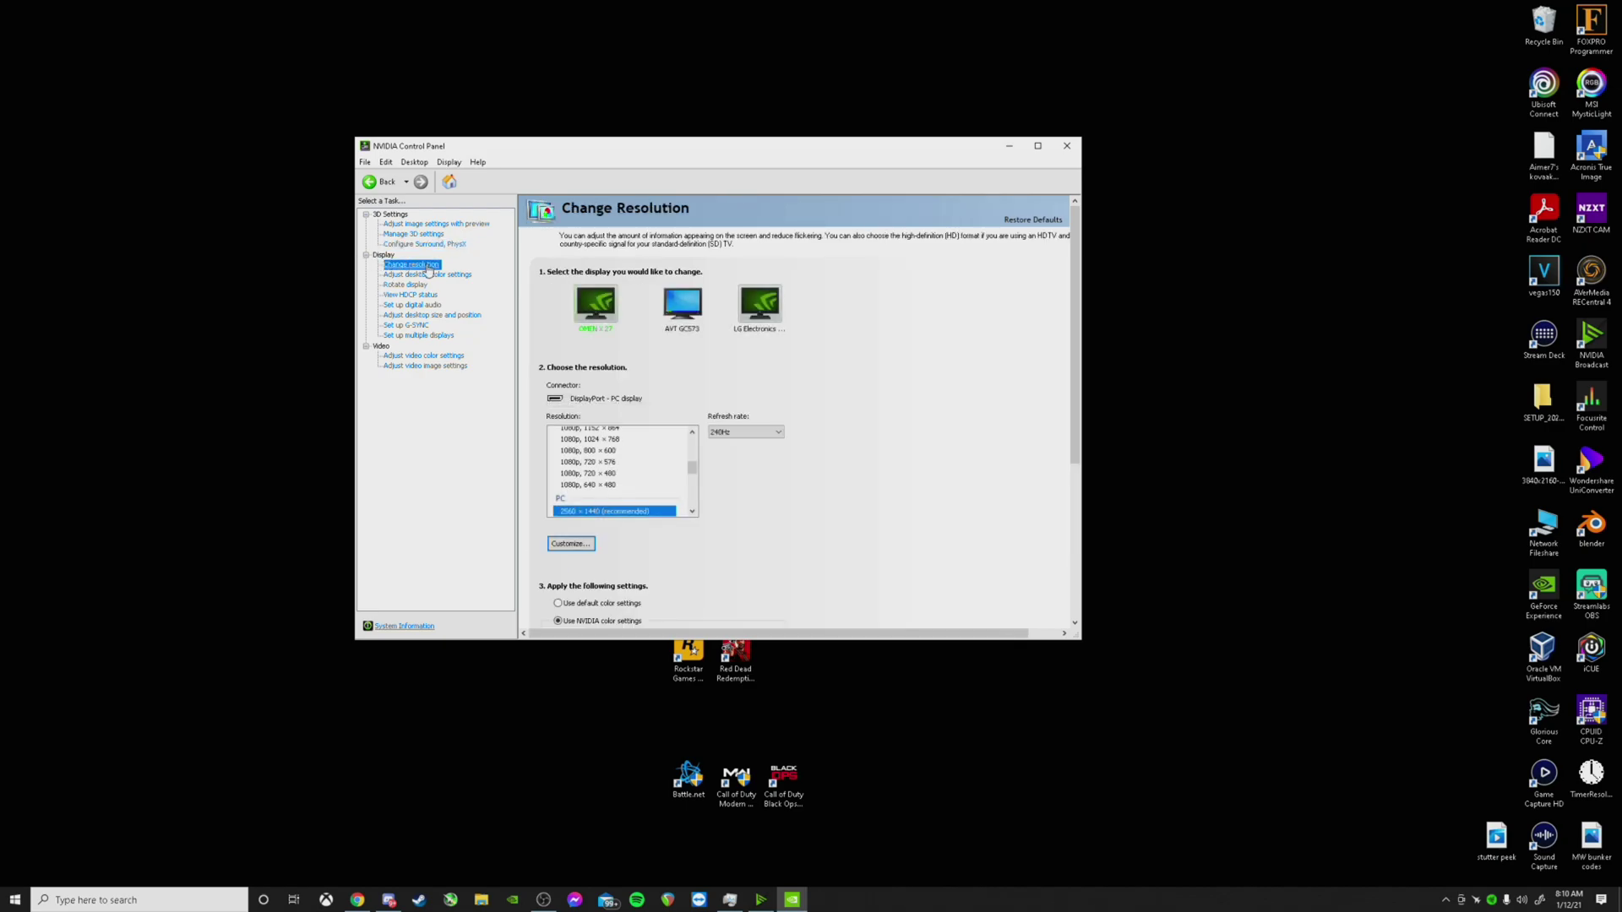
Keep the display refresh rate at 240Hz on the Change resolution page.
{"action": "scroll", "coordinate": [573, 506], "scroll_direction": "down", "scroll_amount": 1}
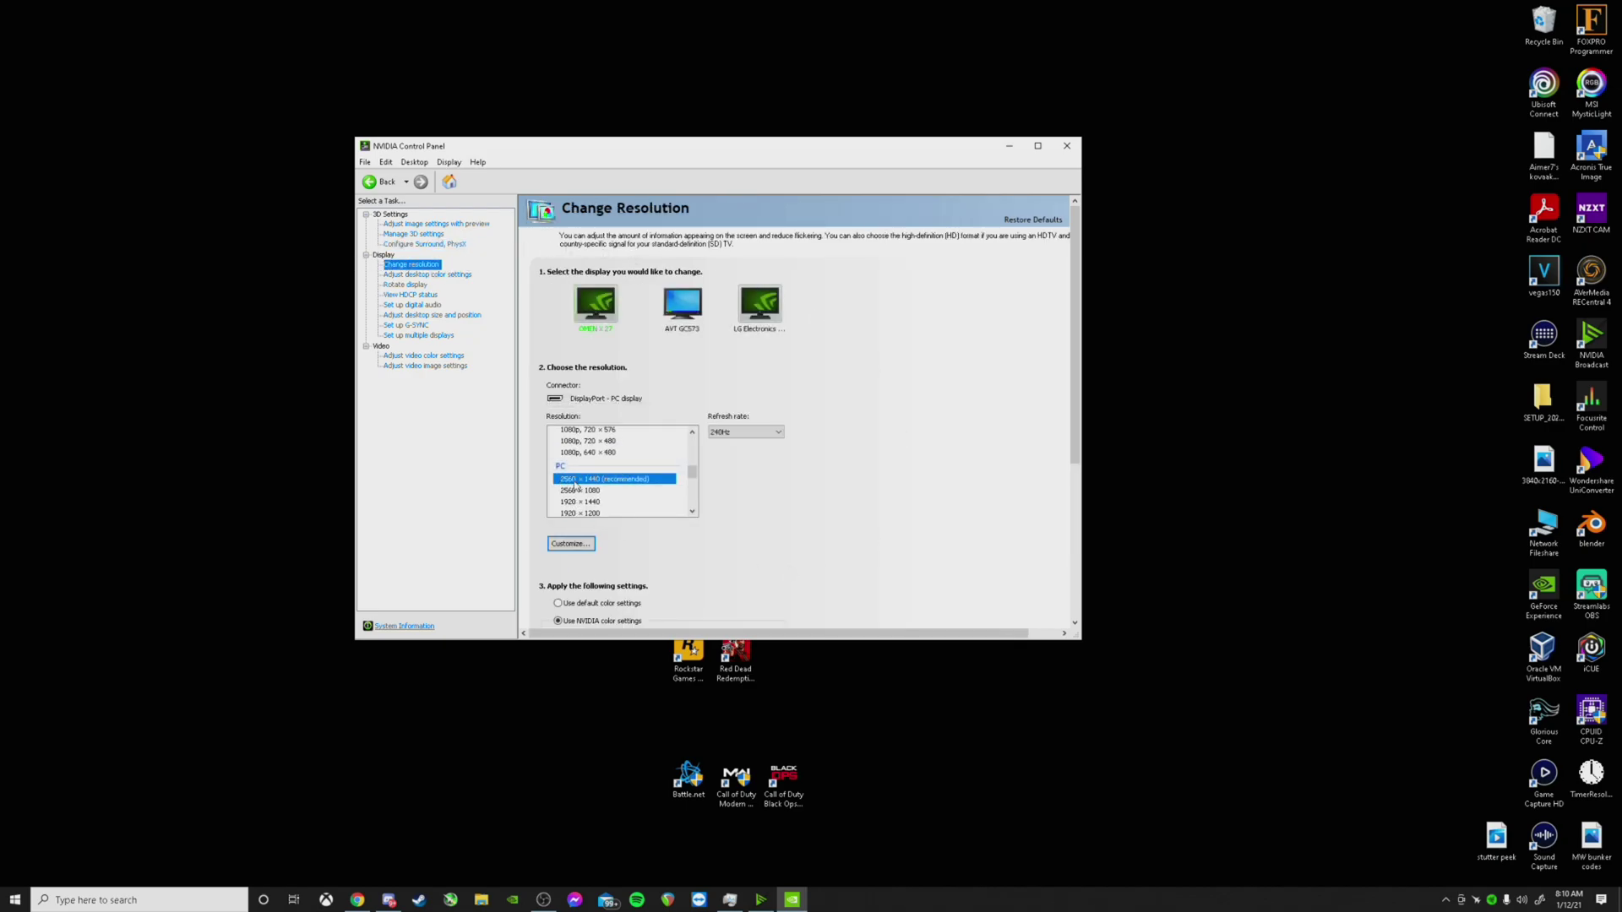
{"action": "left_click", "coordinate": [740, 434]}
{"action": "left_click", "coordinate": [740, 435]}
{"action": "left_click", "coordinate": [739, 435]}
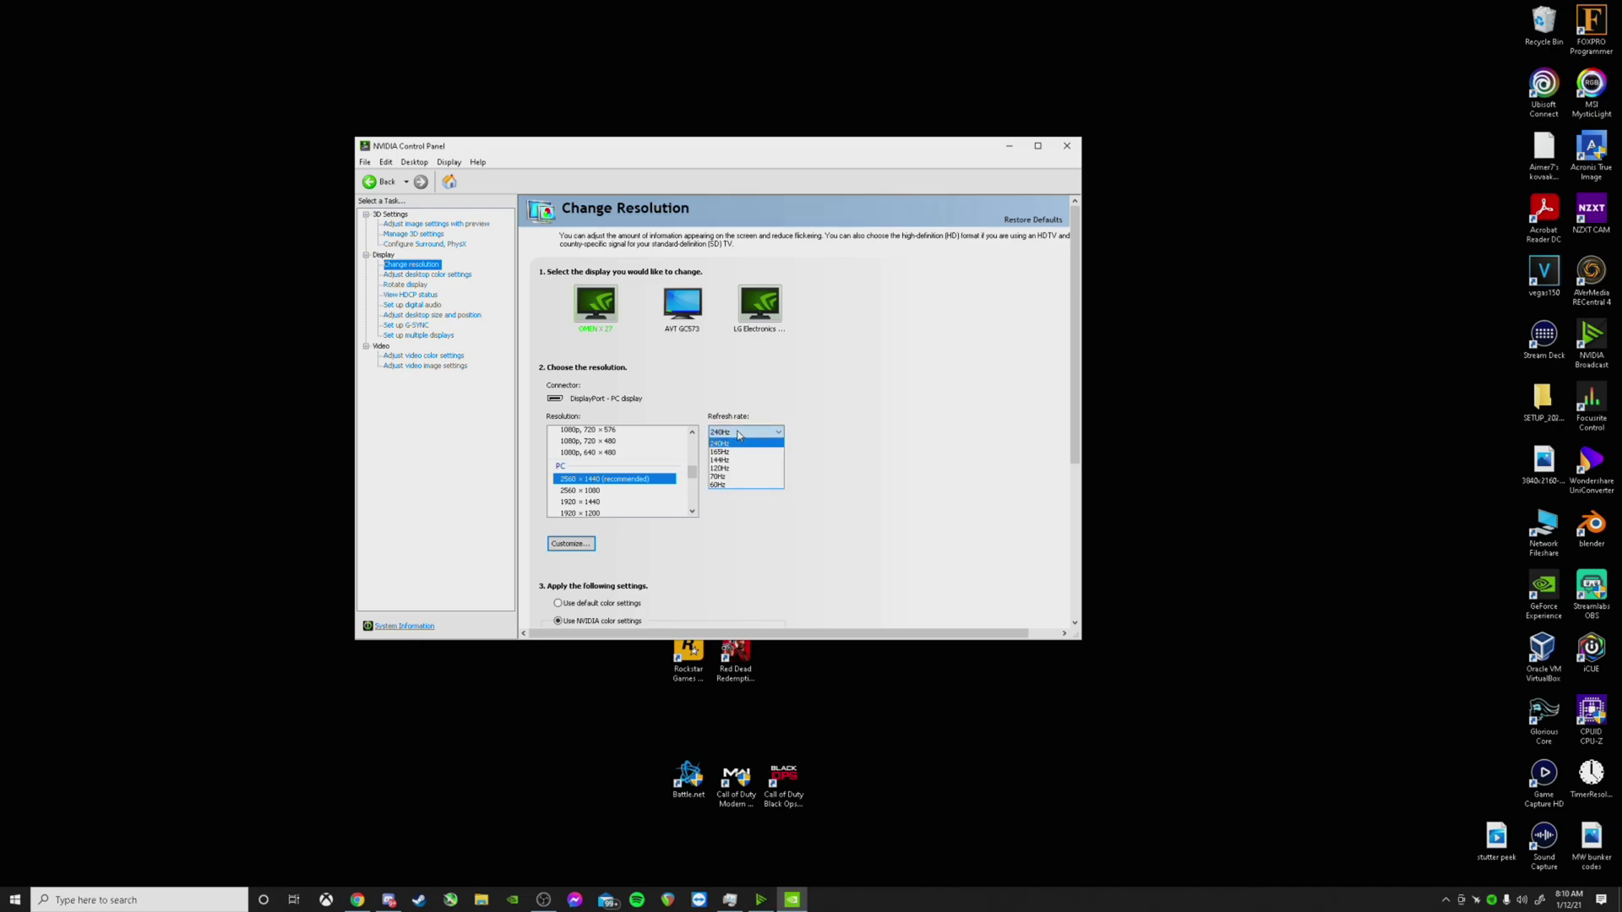
{"action": "left_click", "coordinate": [739, 435]}
Keep the output dynamic range at Full.
{"action": "scroll", "coordinate": [883, 495], "scroll_direction": "down", "scroll_amount": 1}
{"action": "scroll", "coordinate": [885, 491], "scroll_direction": "down", "scroll_amount": 1}
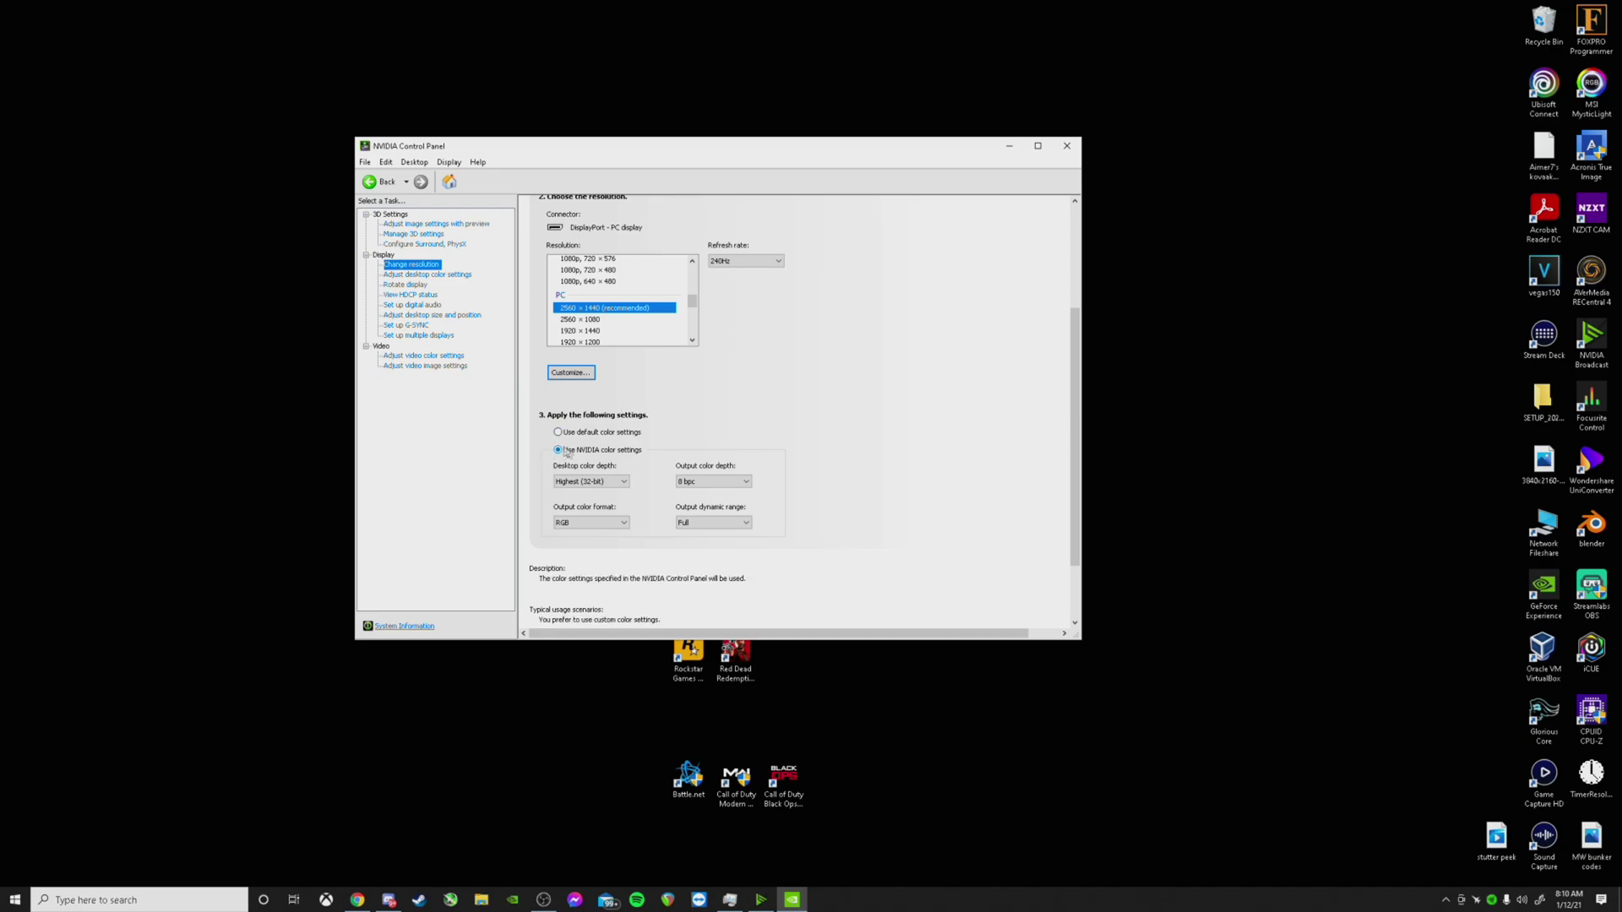
{"action": "left_click", "coordinate": [698, 523]}
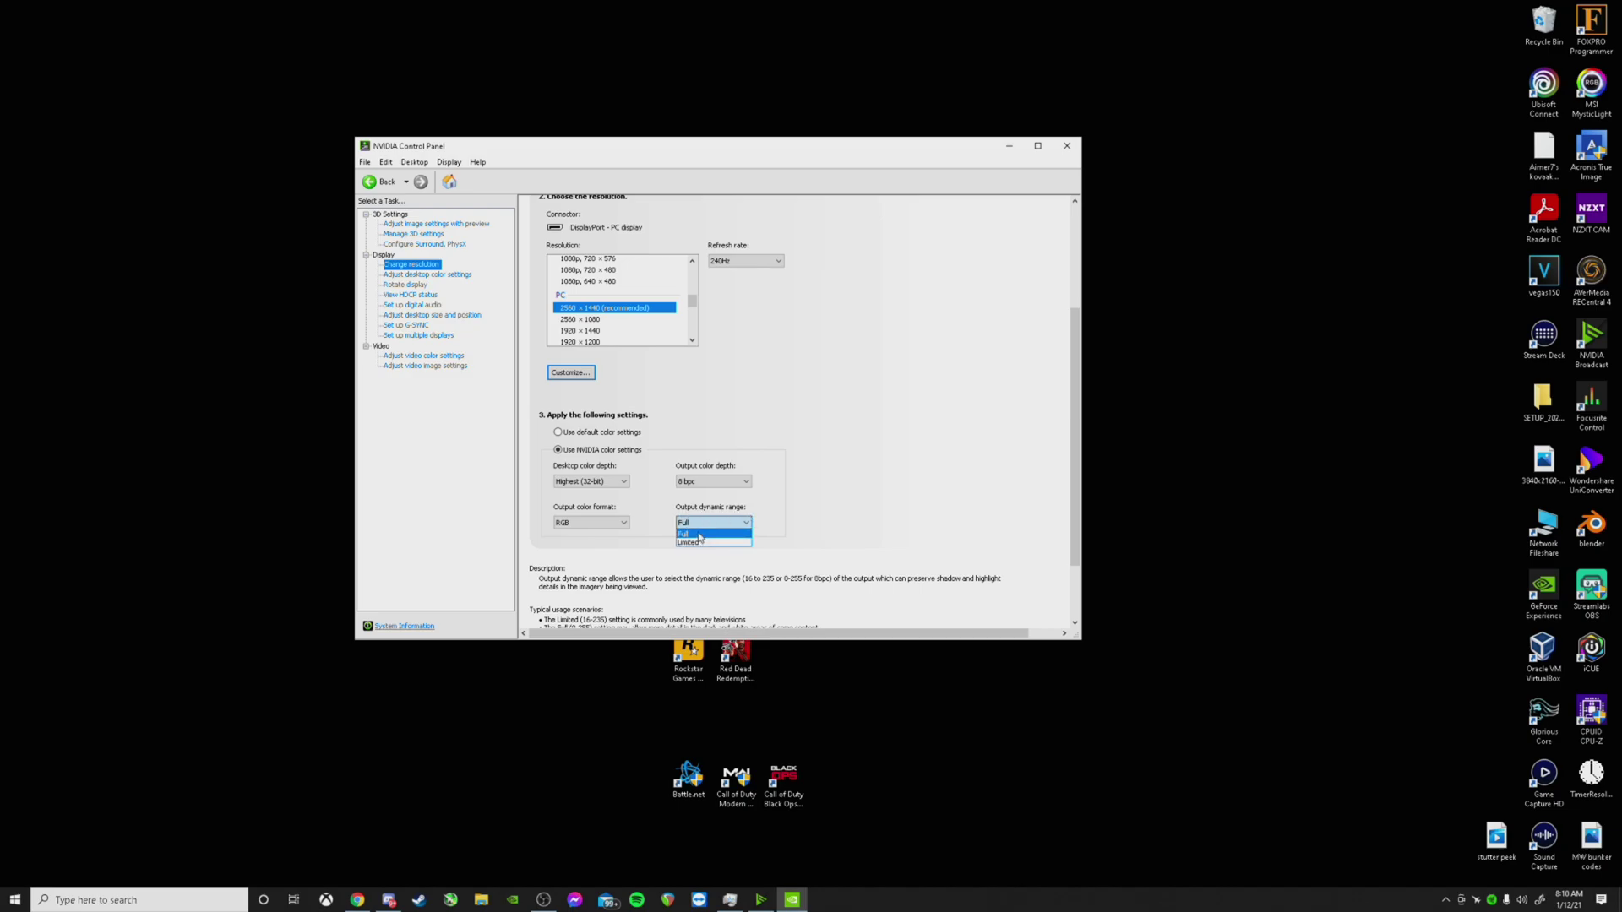
{"action": "left_click", "coordinate": [700, 535]}
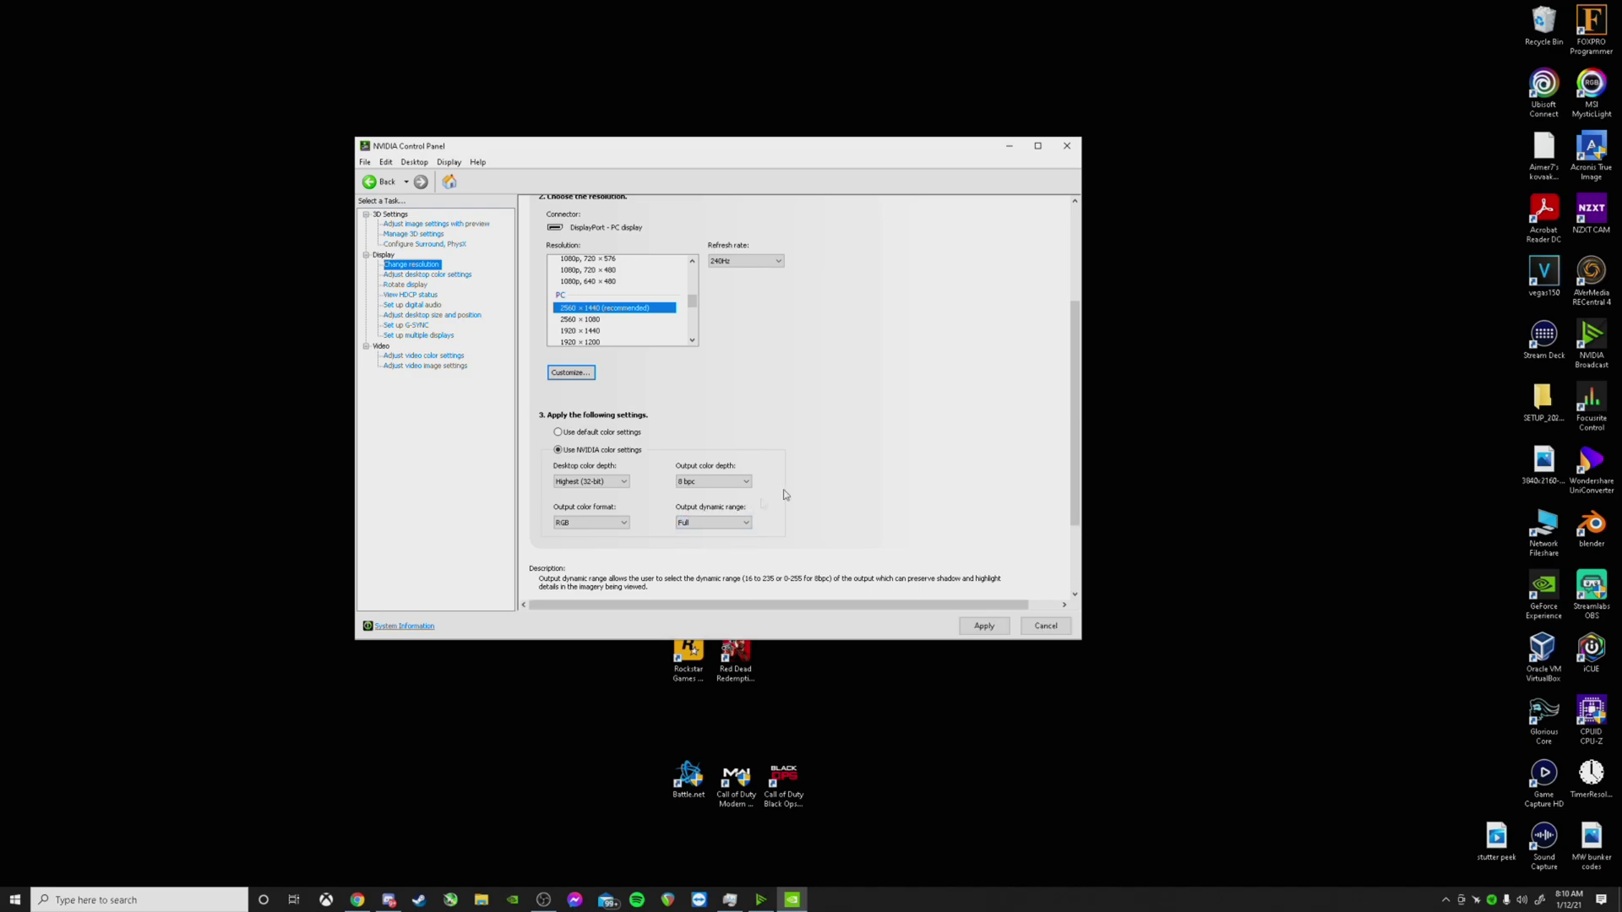
{"action": "left_click", "coordinate": [440, 275]}
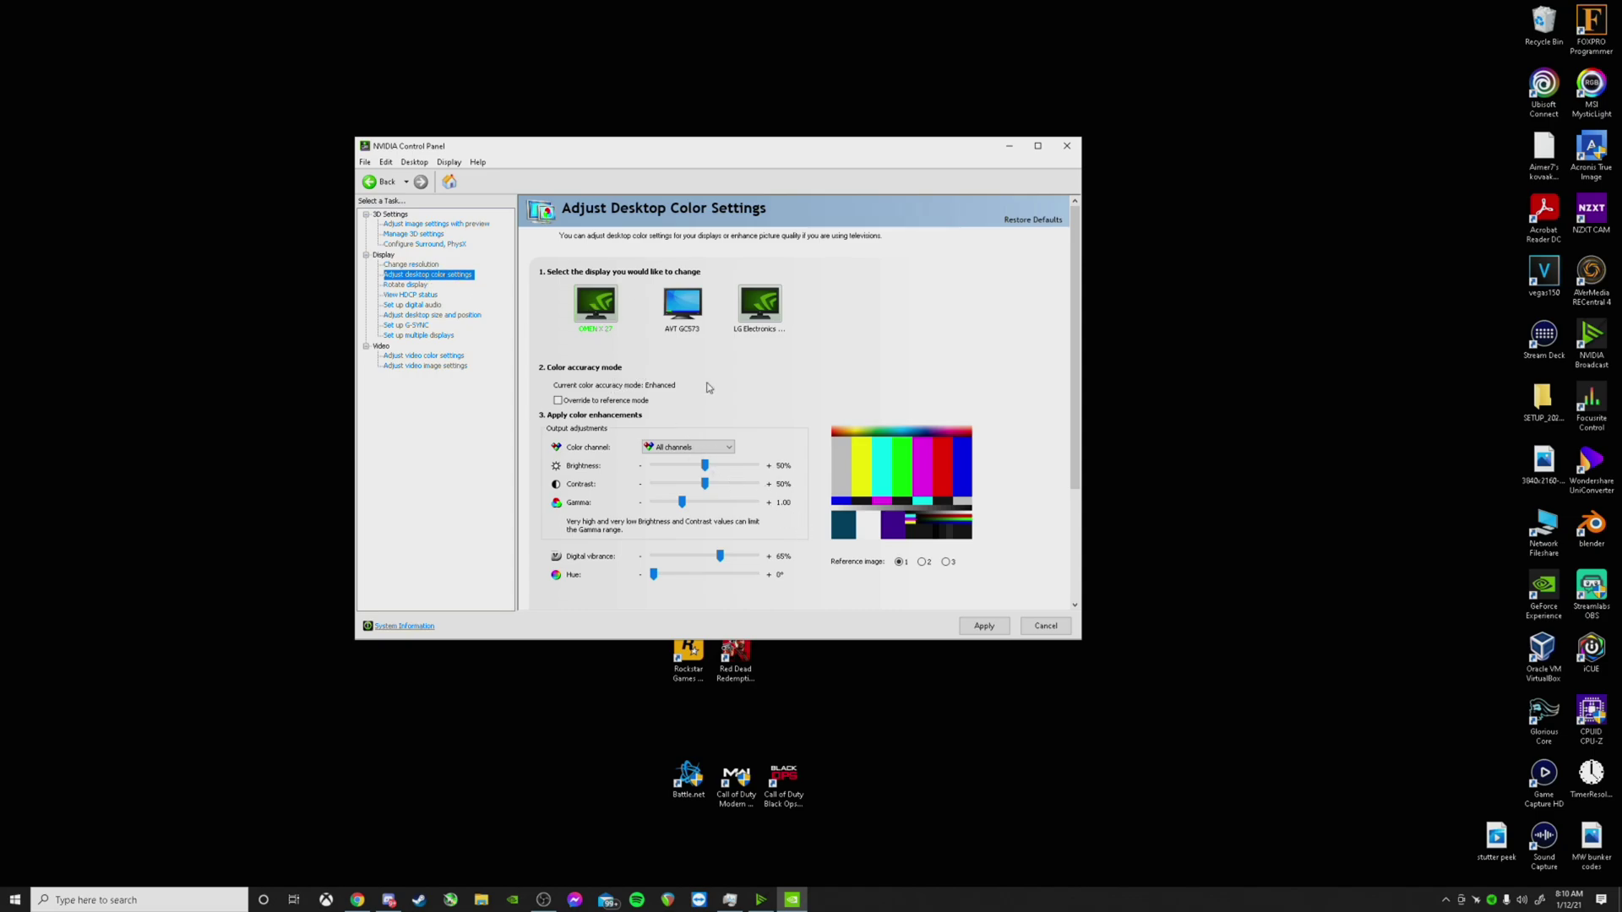
{"action": "scroll", "coordinate": [708, 387], "scroll_direction": "down", "scroll_amount": 2}
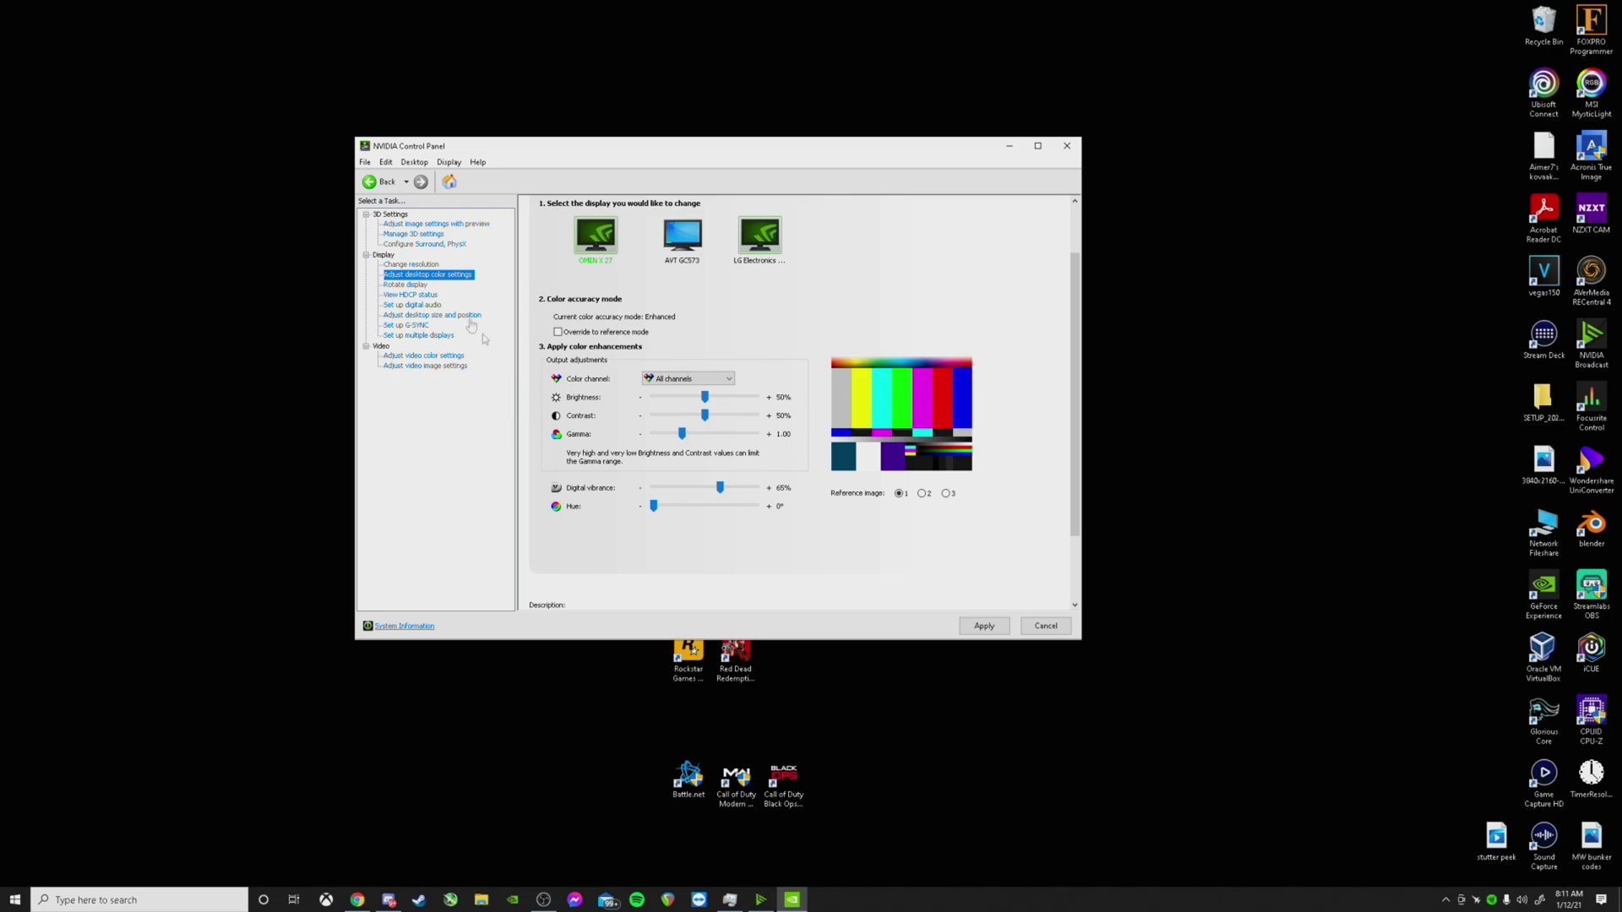
Visit Rotate display, digital audio and G-SYNC pages, declining to apply changes, ending on desktop size and position.
{"action": "left_click", "coordinate": [394, 286]}
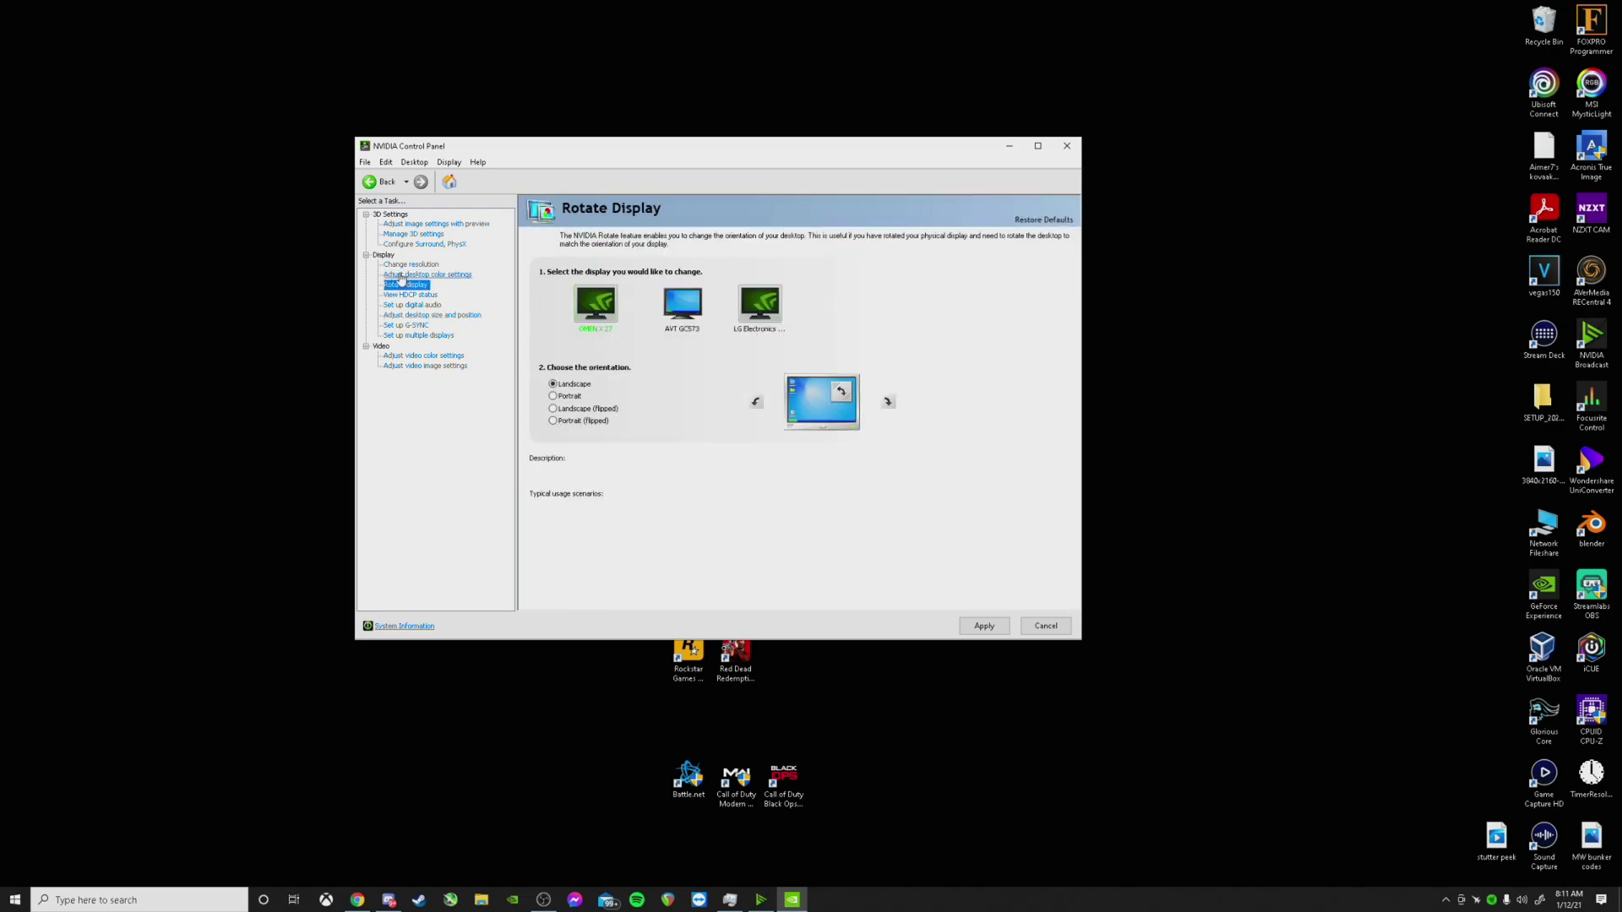
{"action": "left_click", "coordinate": [397, 305]}
{"action": "left_click", "coordinate": [803, 429]}
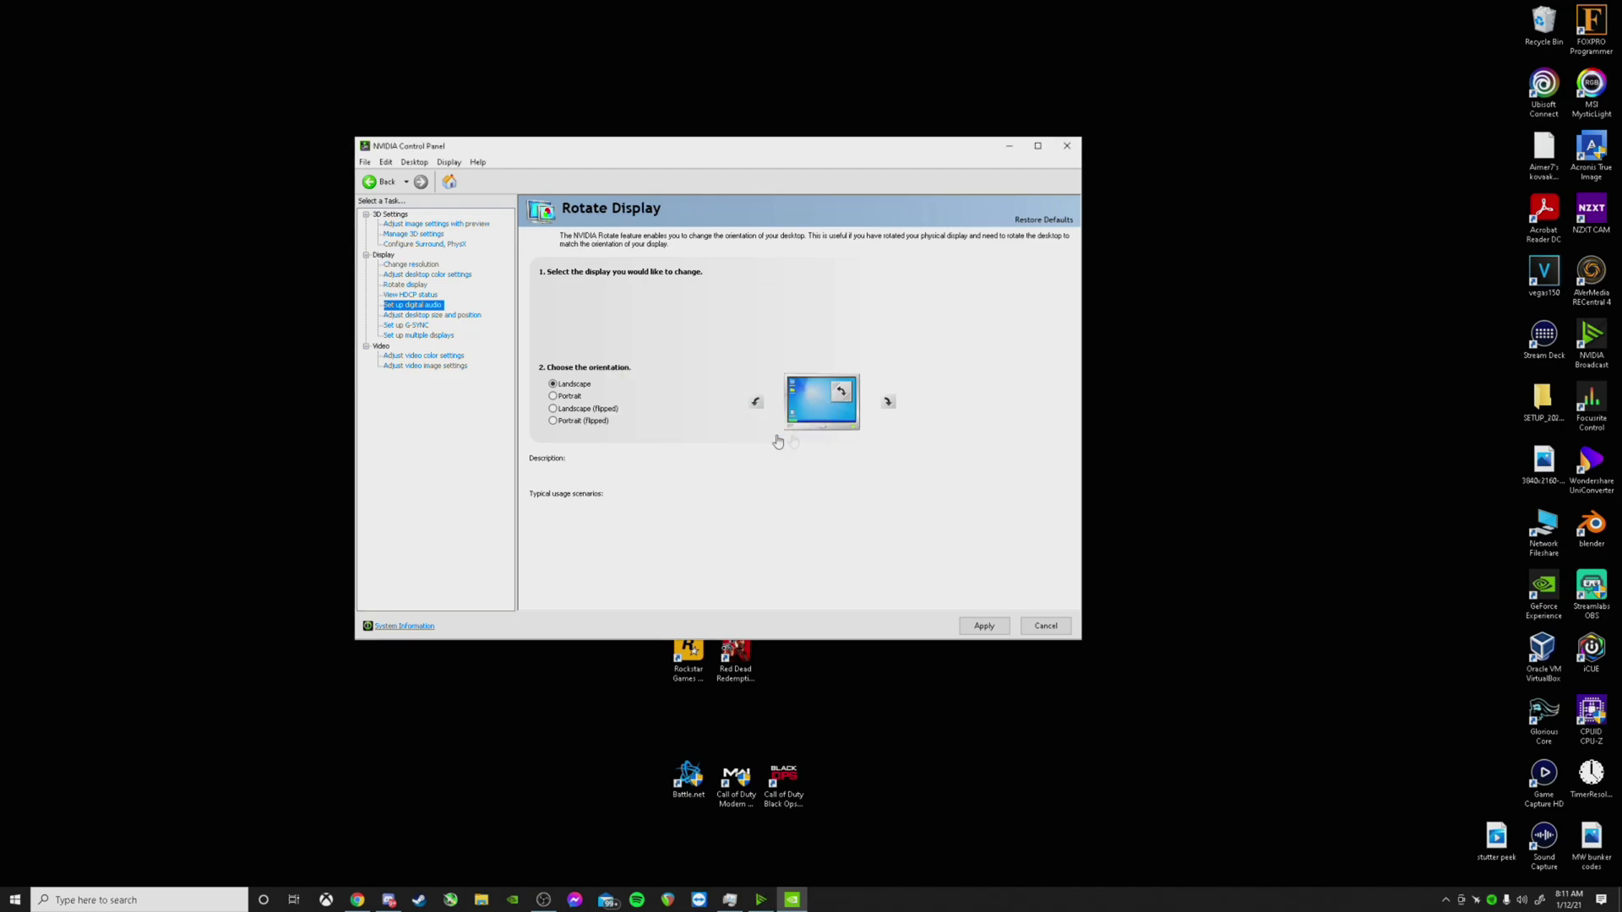
{"action": "left_click", "coordinate": [431, 315]}
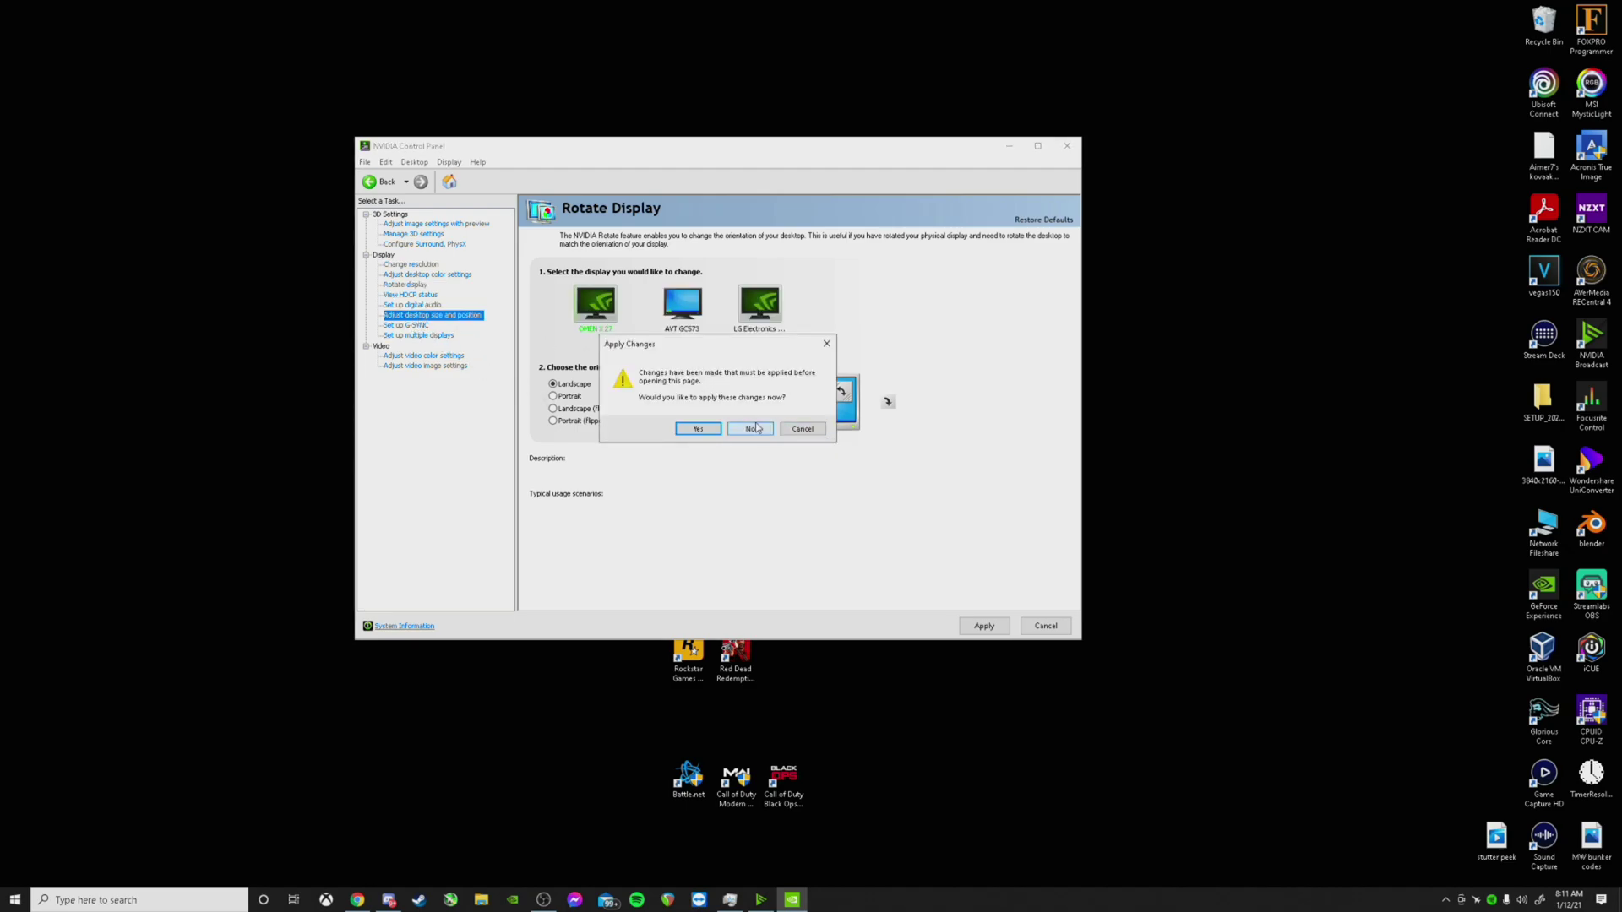
{"action": "left_click", "coordinate": [802, 429]}
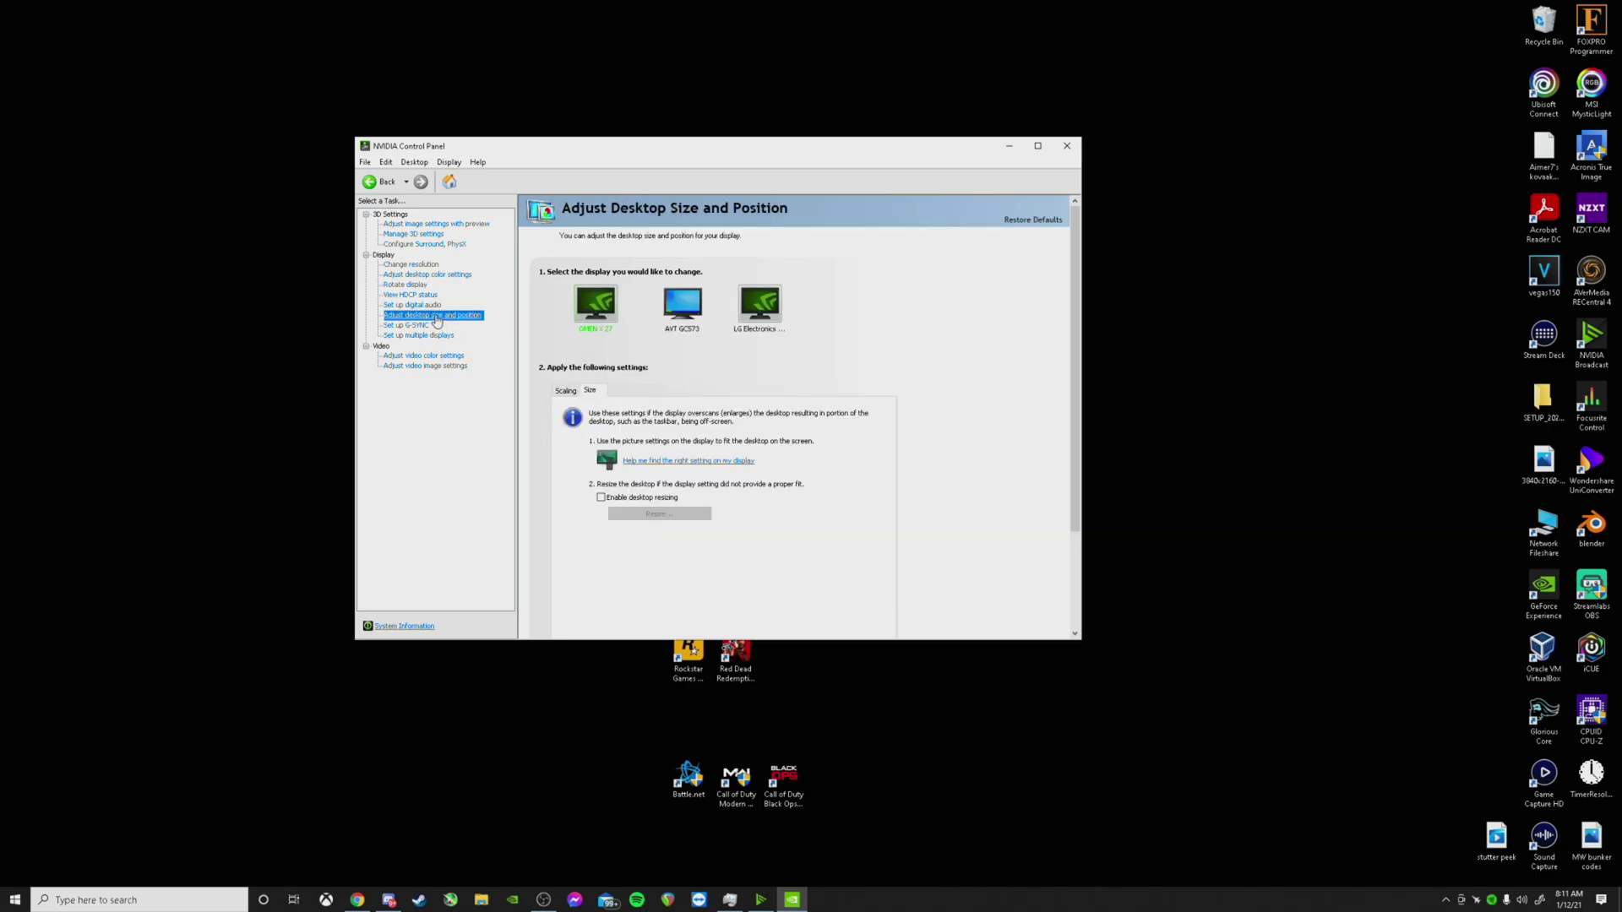
{"action": "left_click", "coordinate": [424, 326]}
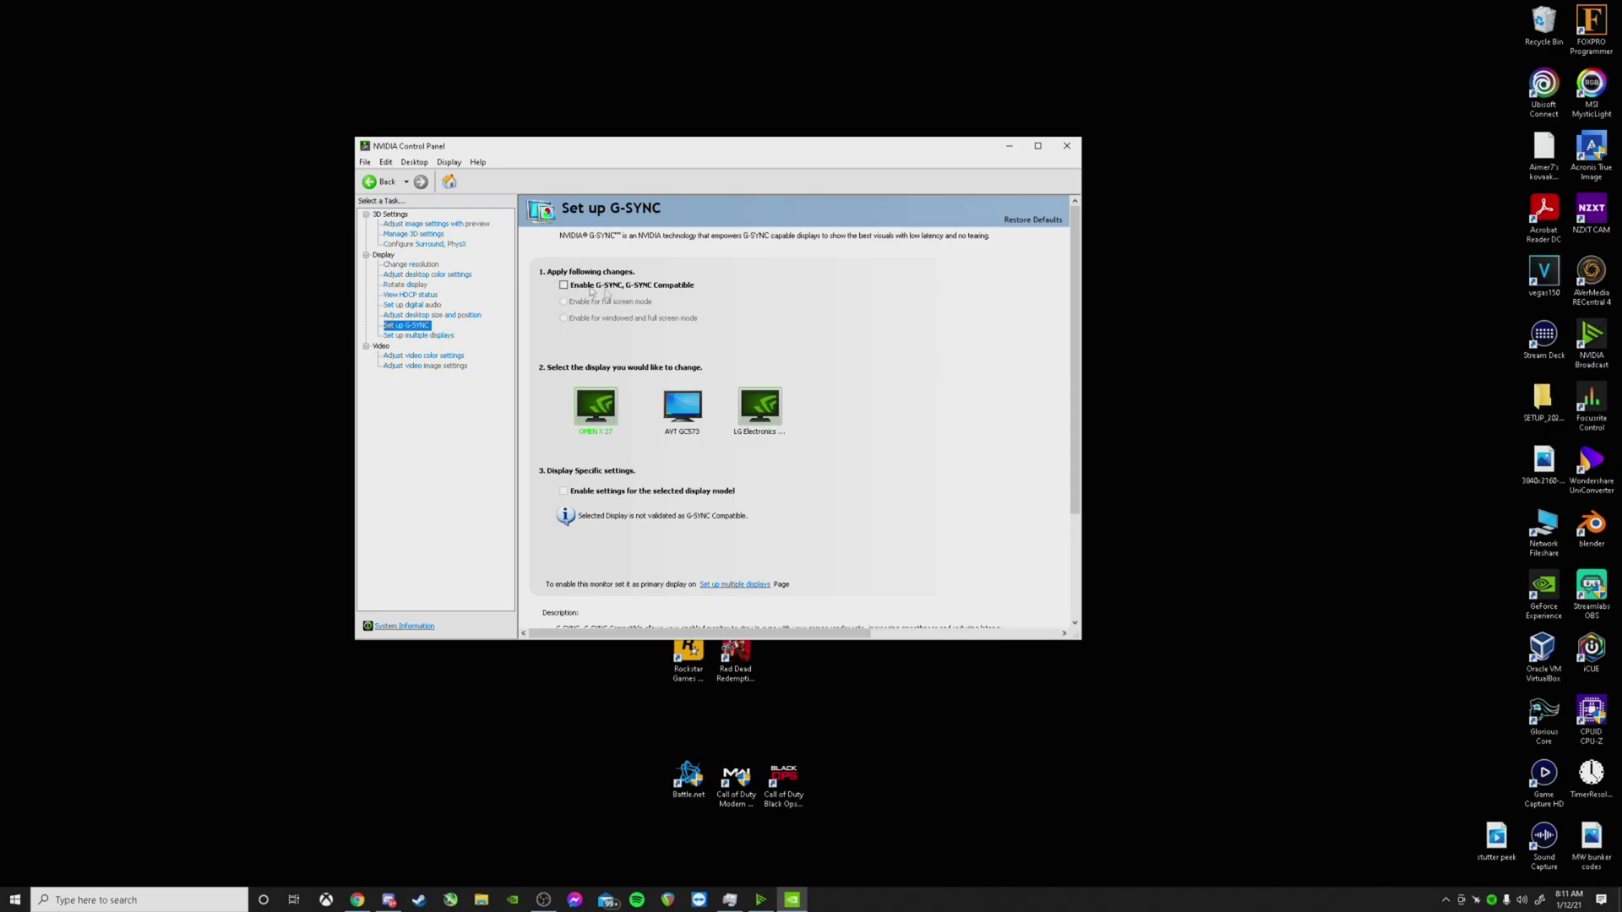
{"action": "left_click", "coordinate": [445, 316]}
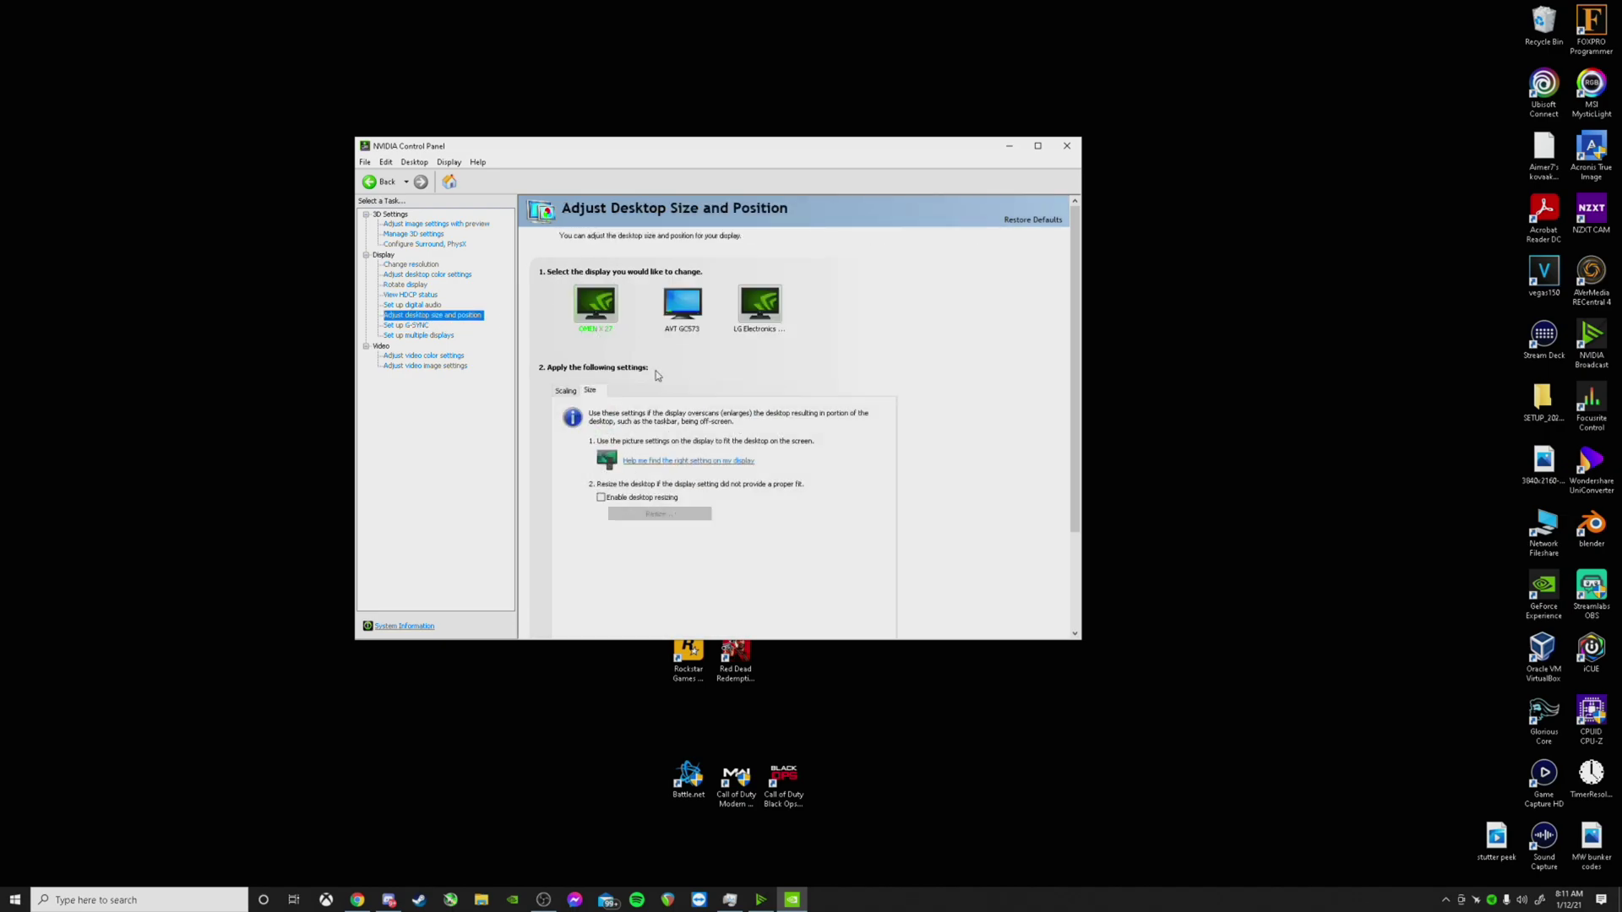
{"action": "scroll", "coordinate": [566, 373], "scroll_direction": "down", "scroll_amount": 1}
Review the Scaling tab, which shows No scaling performed on the GPU.
{"action": "left_click", "coordinate": [565, 373]}
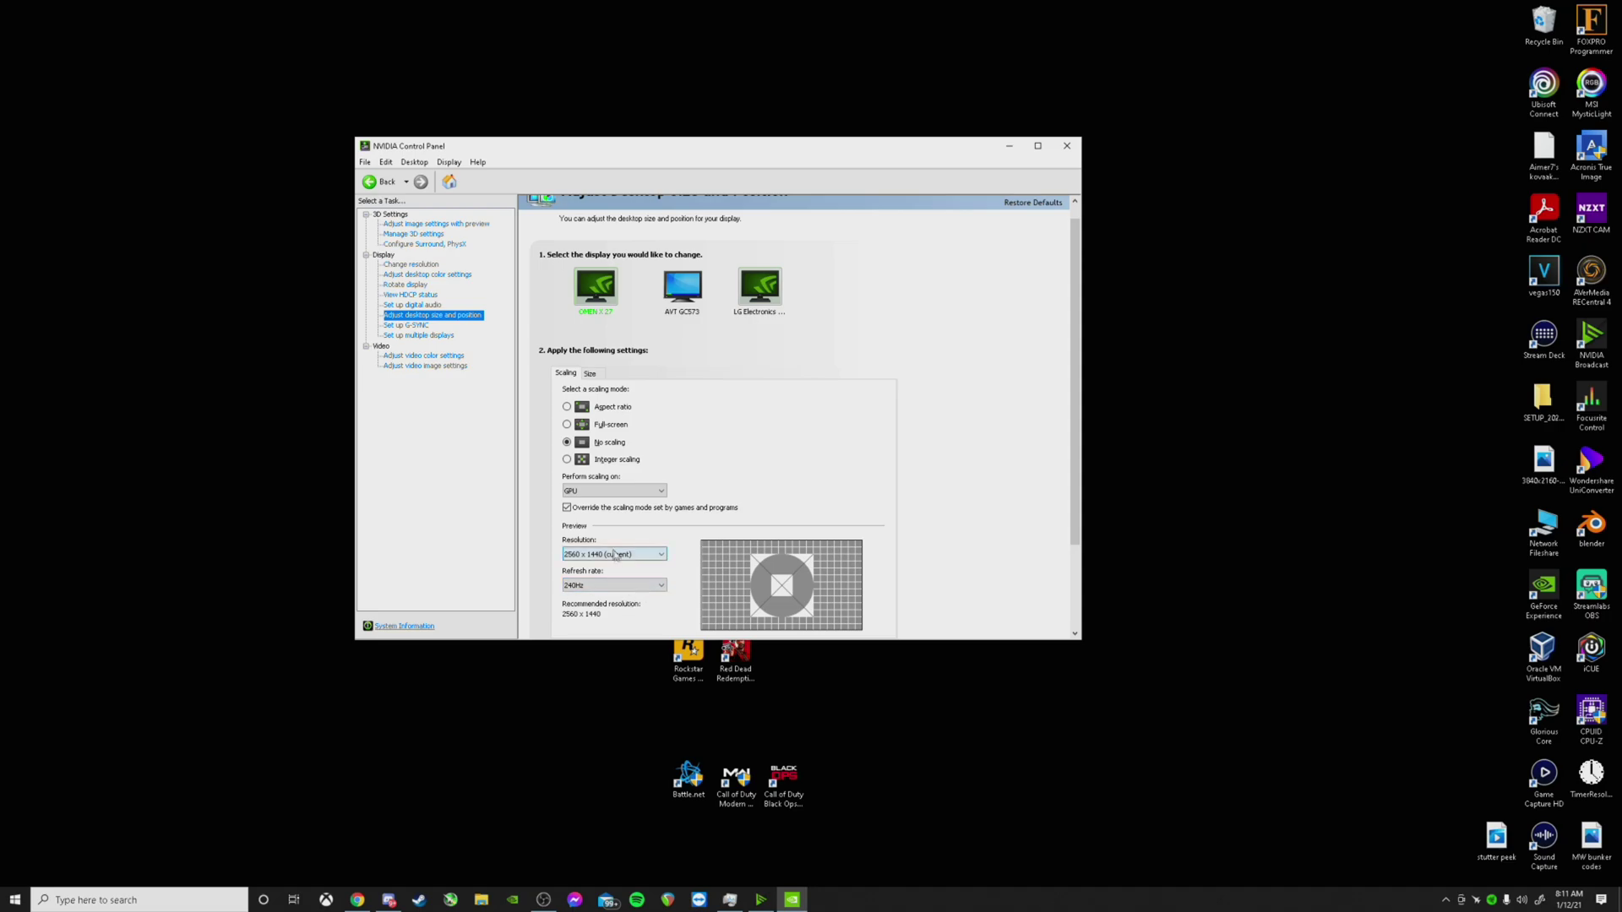
{"action": "scroll", "coordinate": [691, 486], "scroll_direction": "down", "scroll_amount": 2}
{"action": "scroll", "coordinate": [732, 498], "scroll_direction": "up", "scroll_amount": 3}
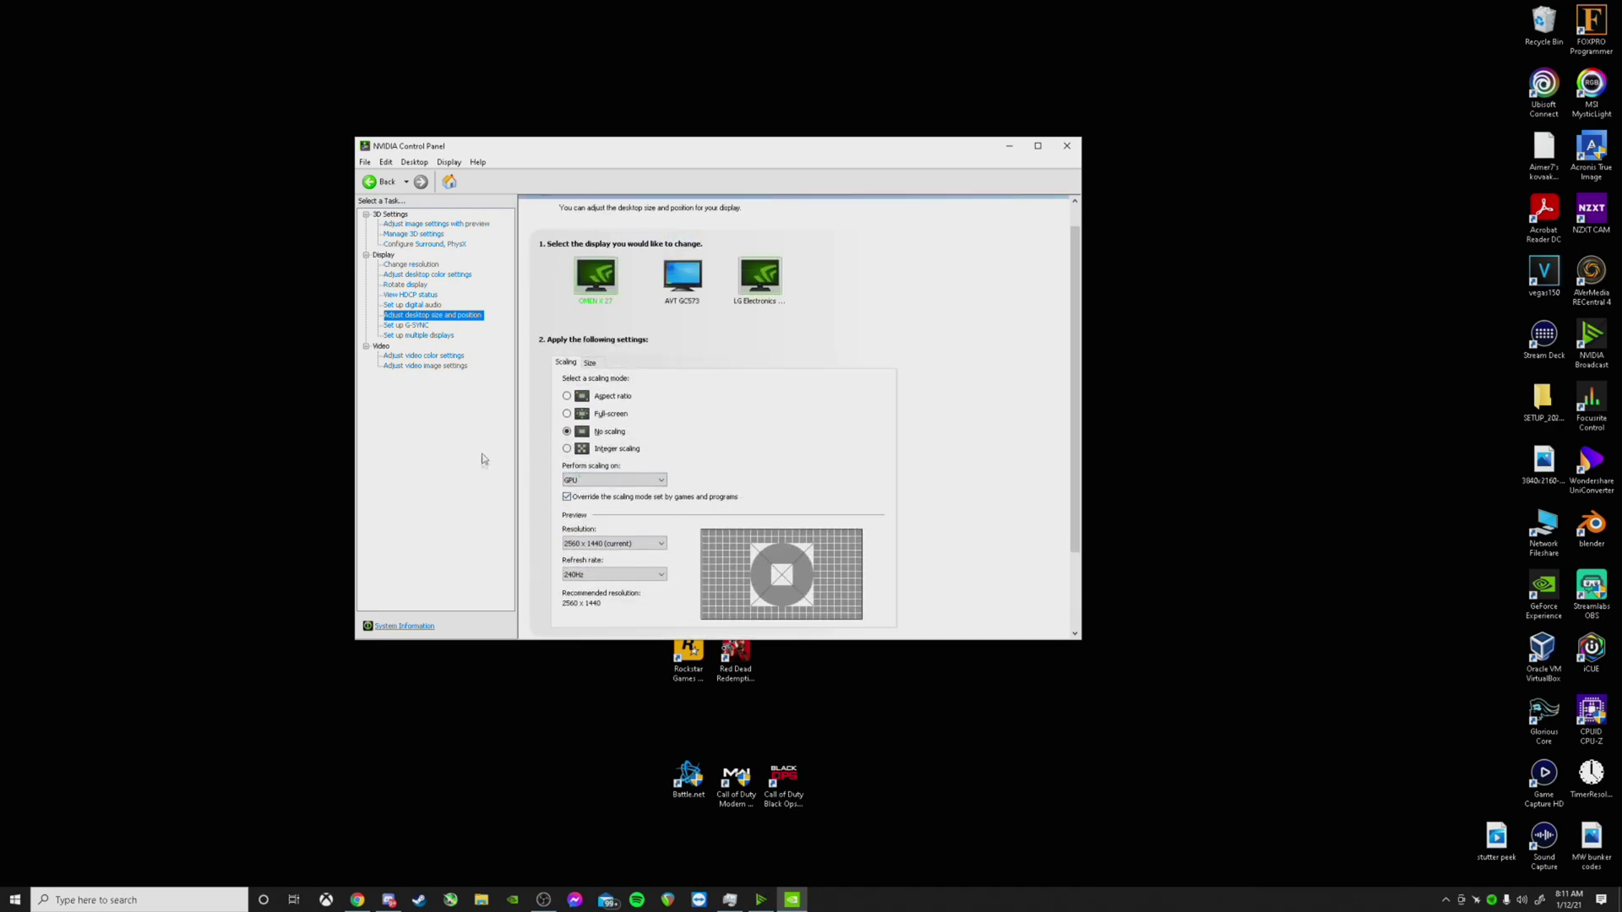
{"action": "left_click", "coordinate": [418, 335]}
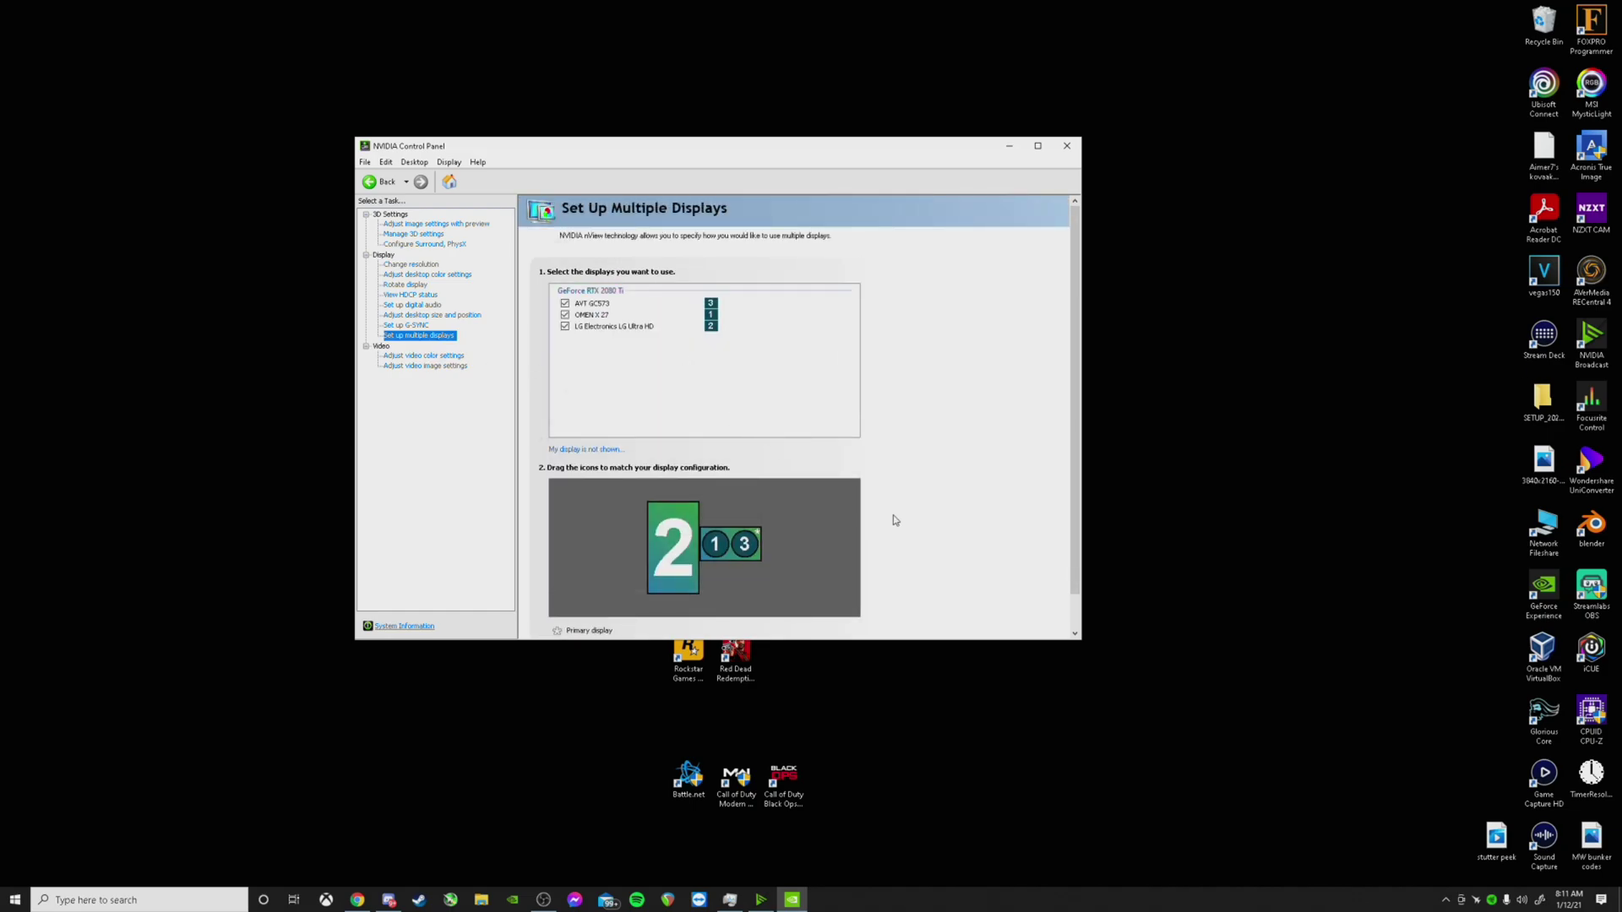
Keep video dynamic range at Full (0-255) in the Advanced video color settings.
{"action": "scroll", "coordinate": [896, 515], "scroll_direction": "down", "scroll_amount": 1}
{"action": "left_click", "coordinate": [428, 358]}
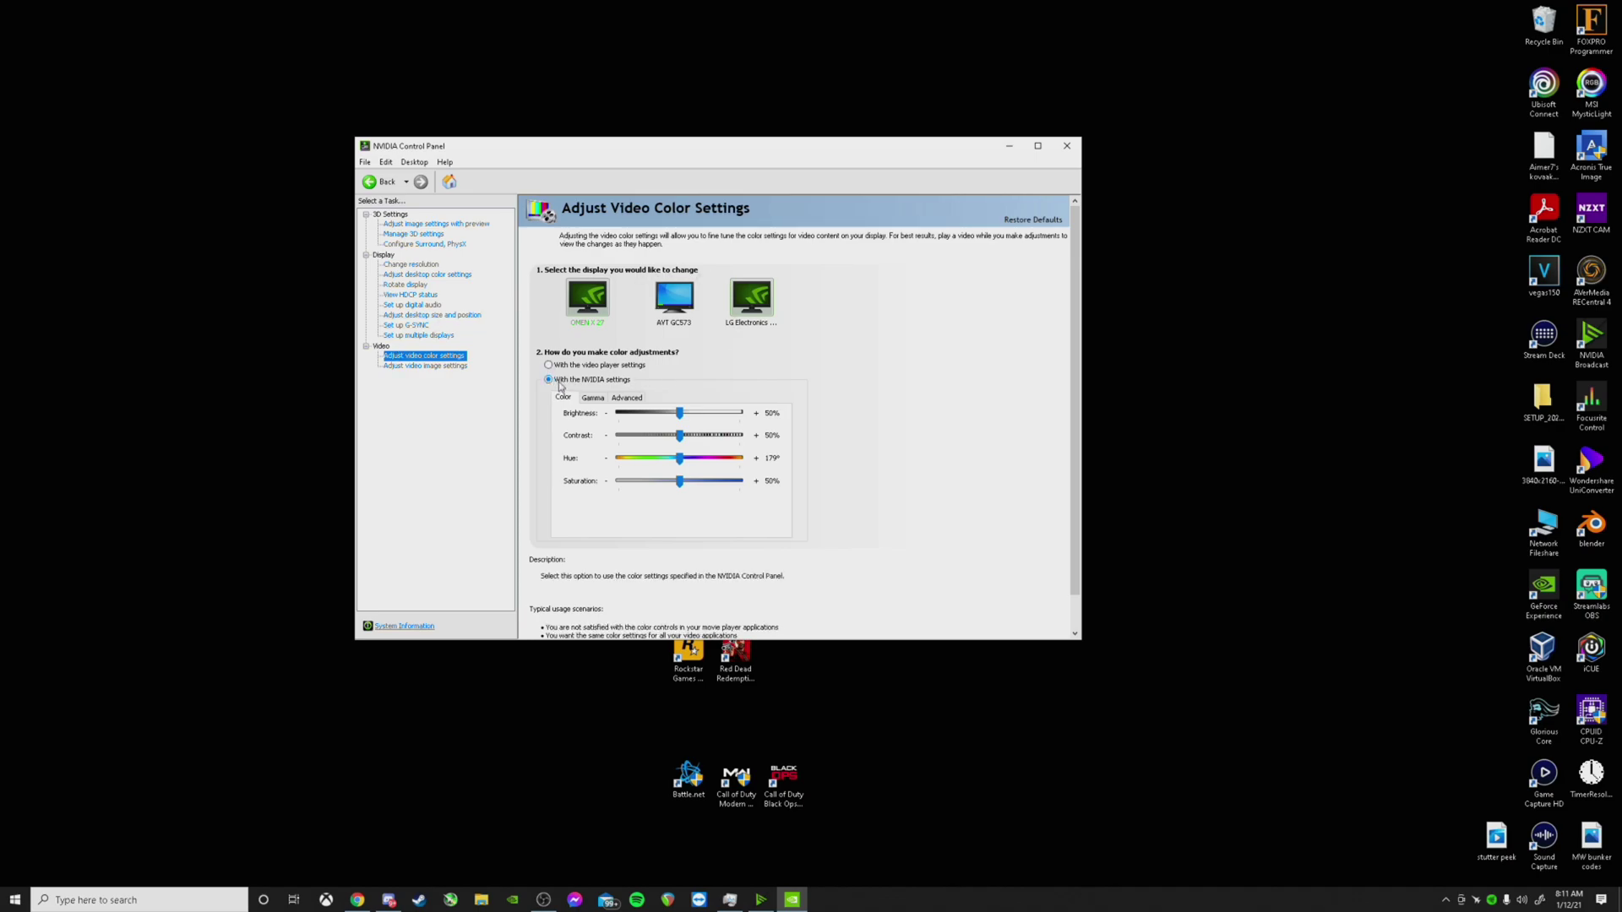
{"action": "left_click", "coordinate": [627, 399]}
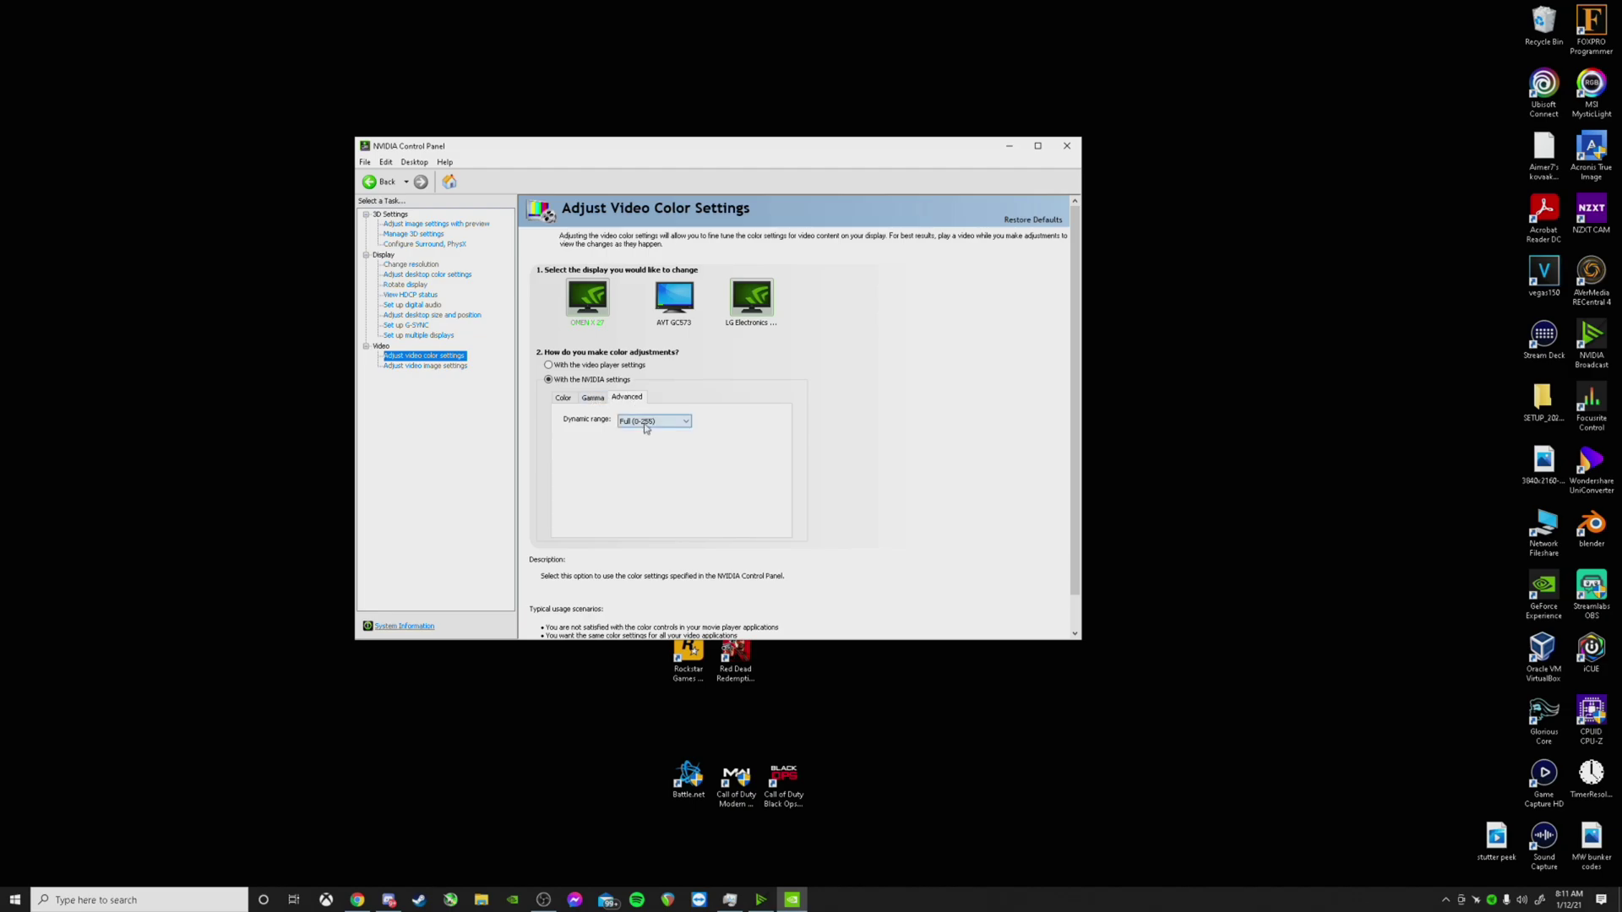
{"action": "left_click", "coordinate": [646, 422]}
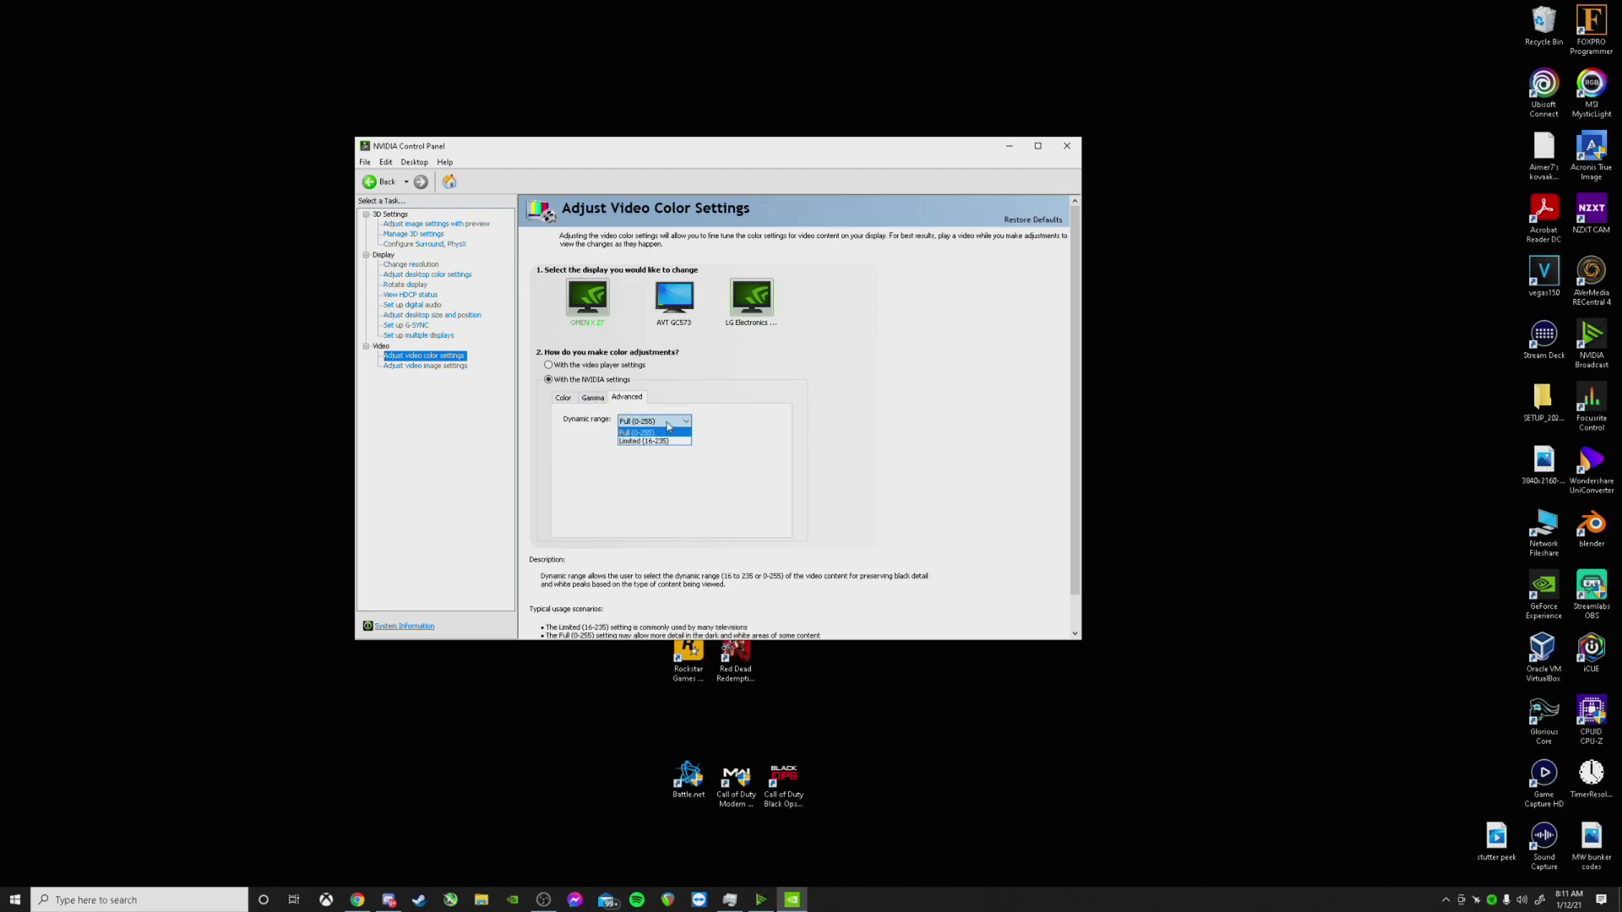
{"action": "left_click", "coordinate": [686, 432]}
{"action": "scroll", "coordinate": [734, 452], "scroll_direction": "down", "scroll_amount": 1}
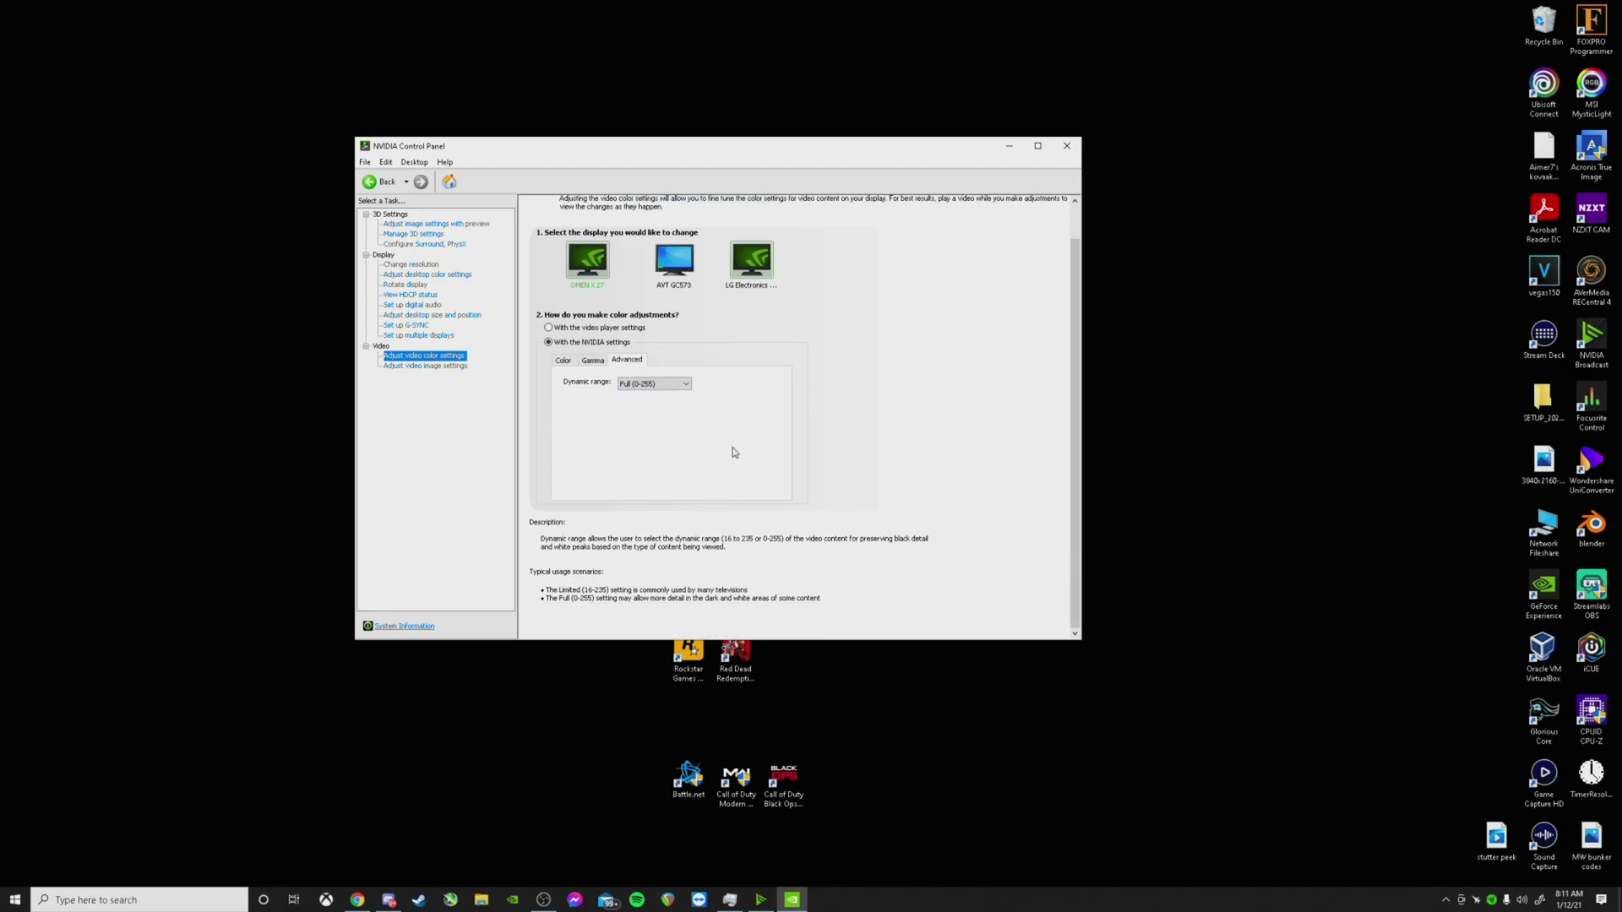
Enable 'Use inverse telecine' on the Adjust video image settings page.
{"action": "left_click", "coordinate": [431, 367]}
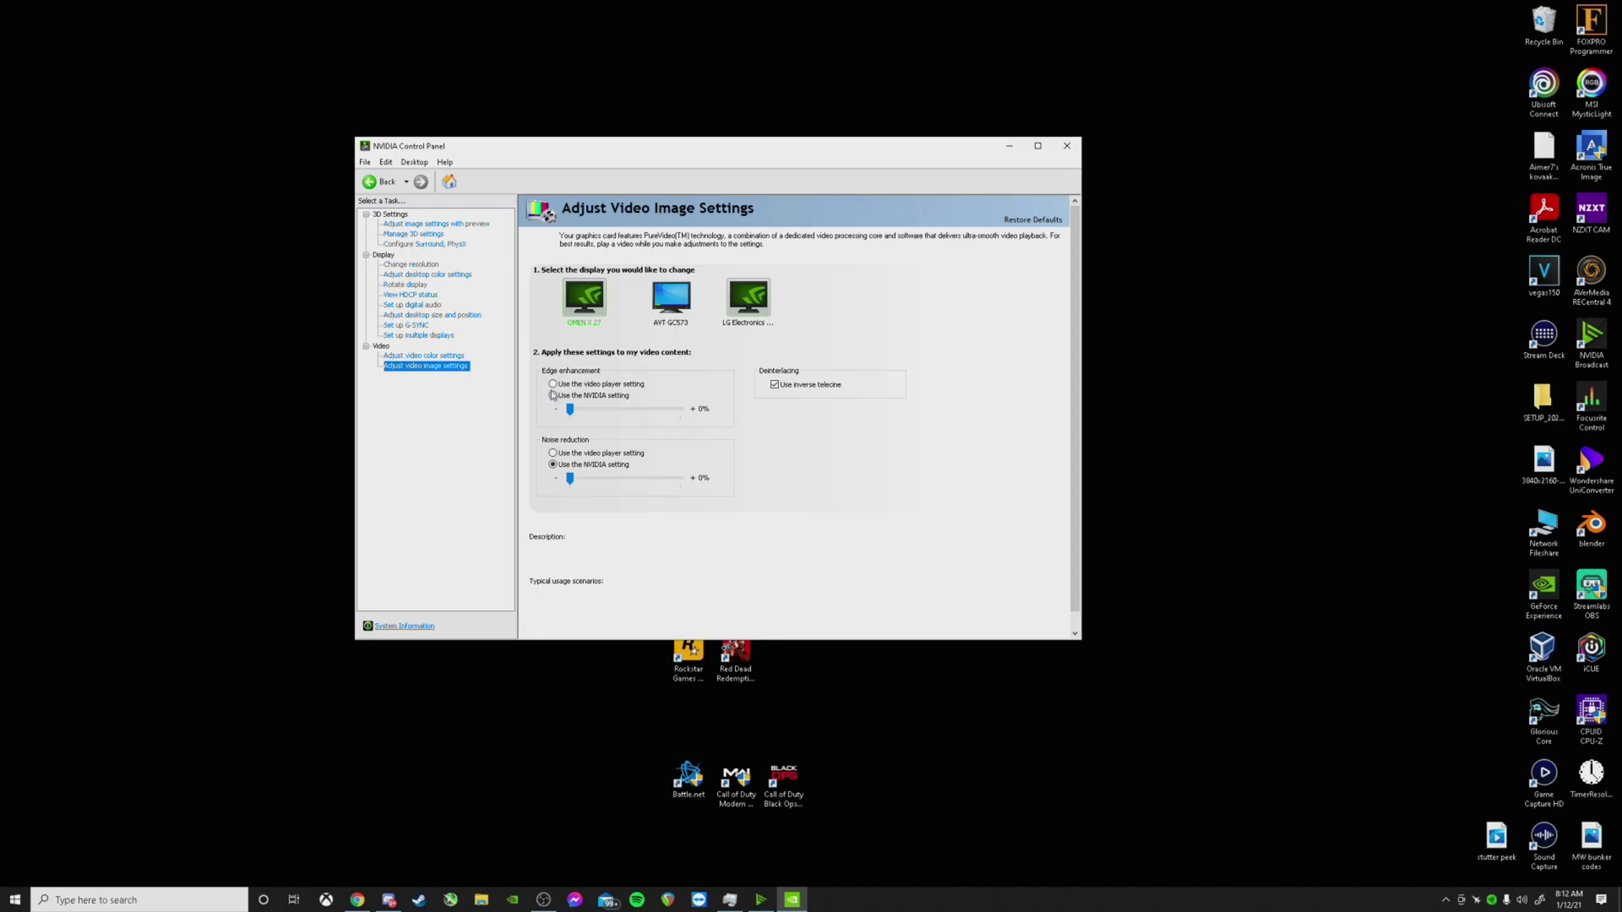
{"action": "left_click", "coordinate": [774, 385]}
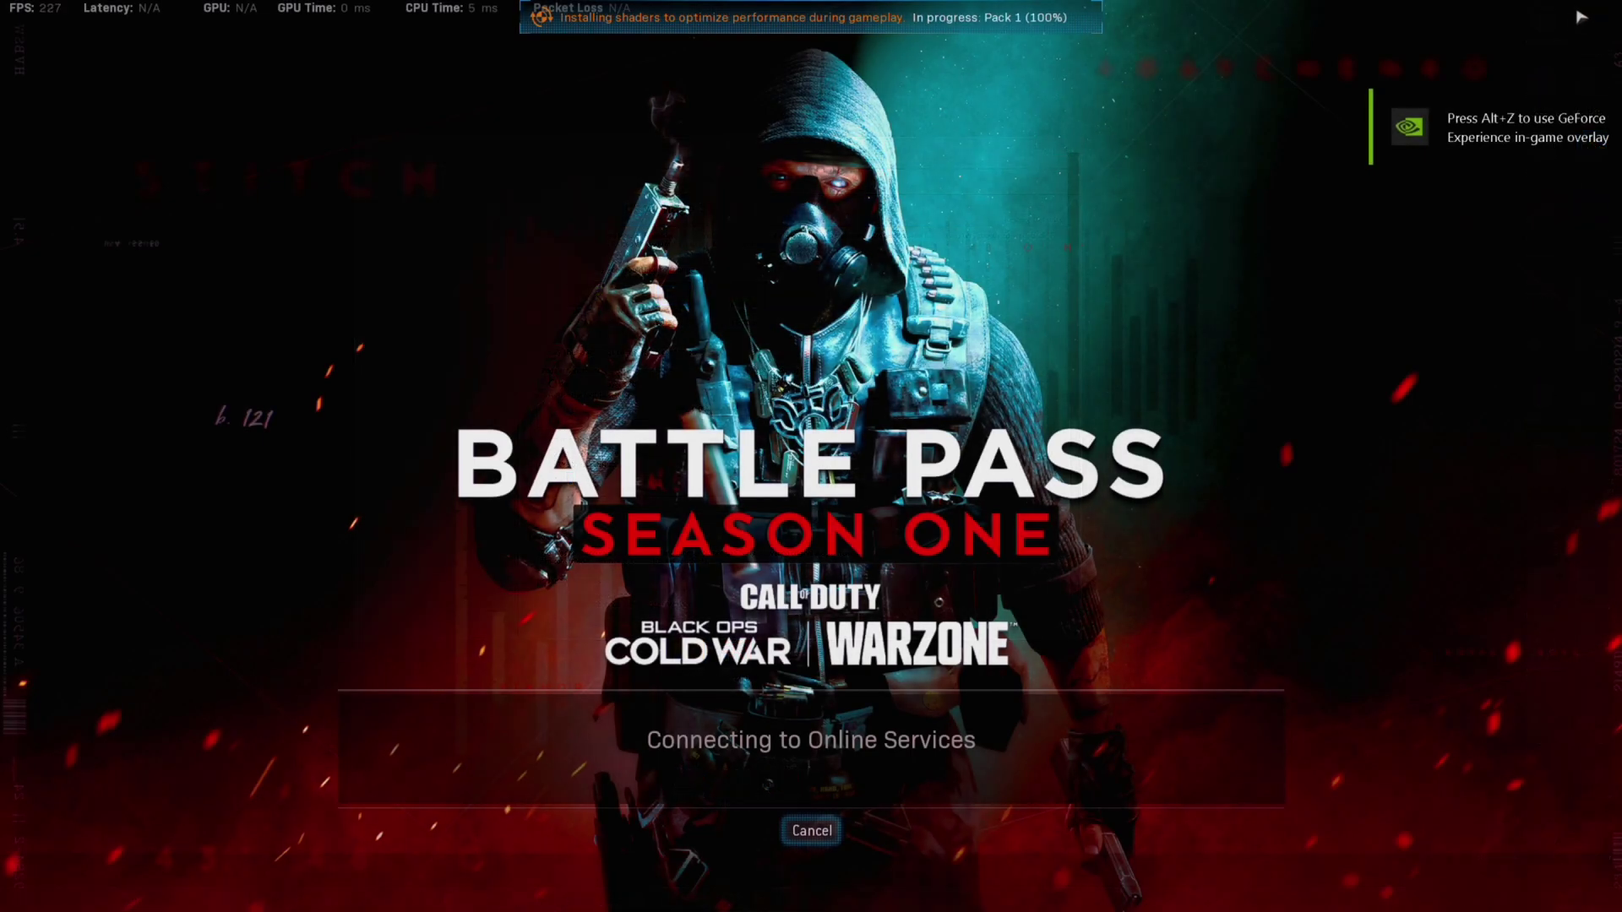
Show the Brightness / Contrast filter settings (contrast 30%, highlights -60%, shadows -30%) in the overlay's Game filter.
{"action": "key", "text": "alt+z"}
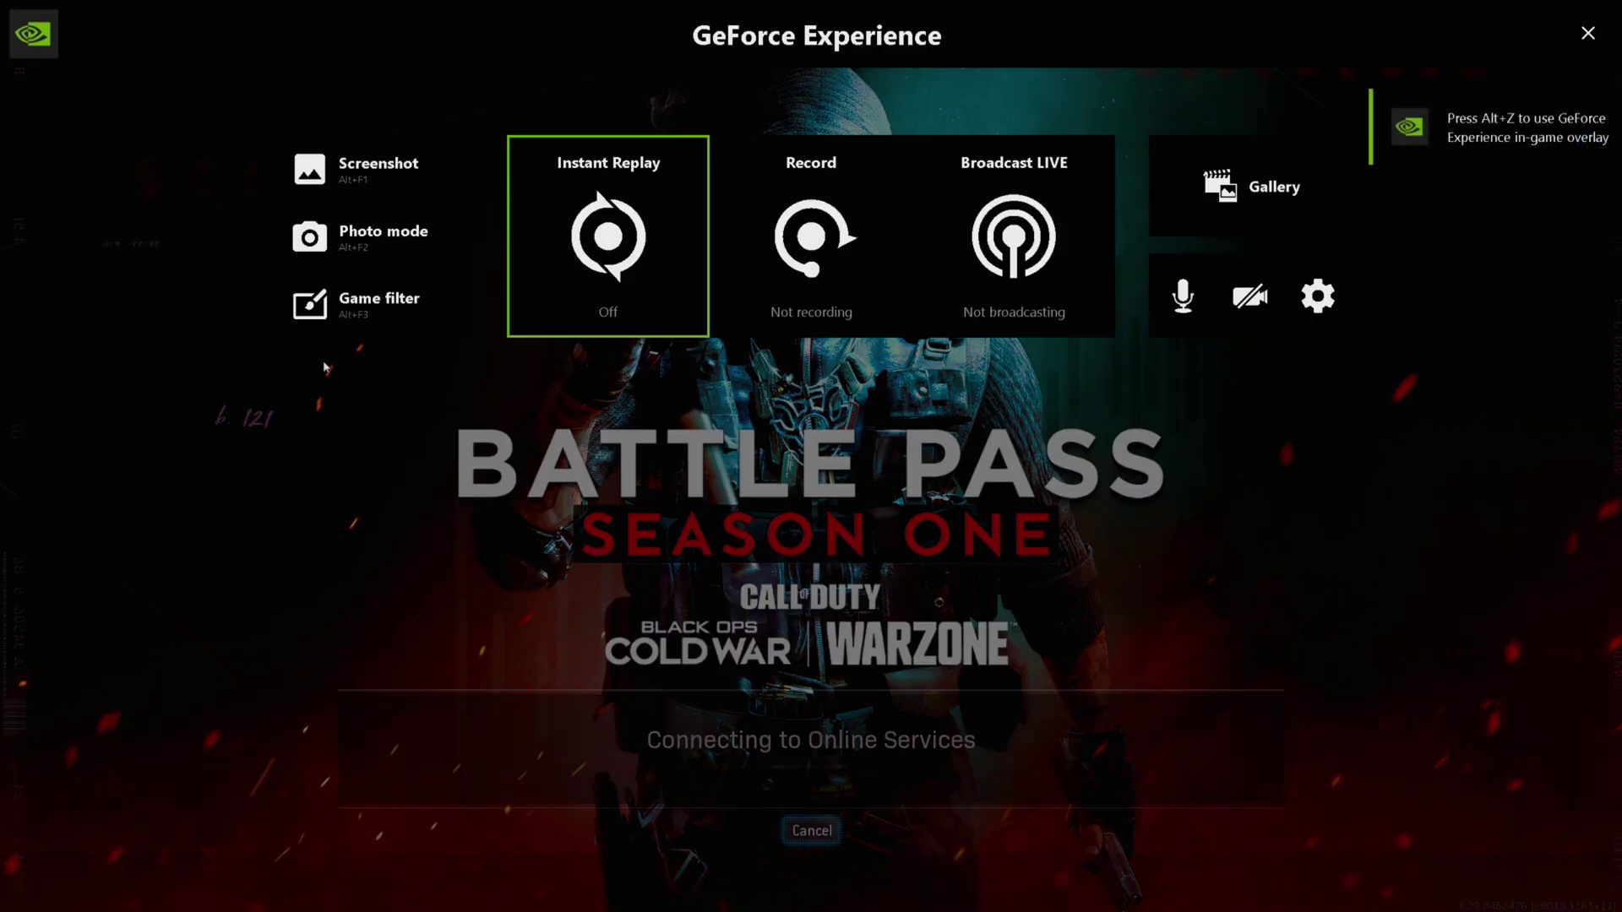
{"action": "left_click", "coordinate": [379, 304]}
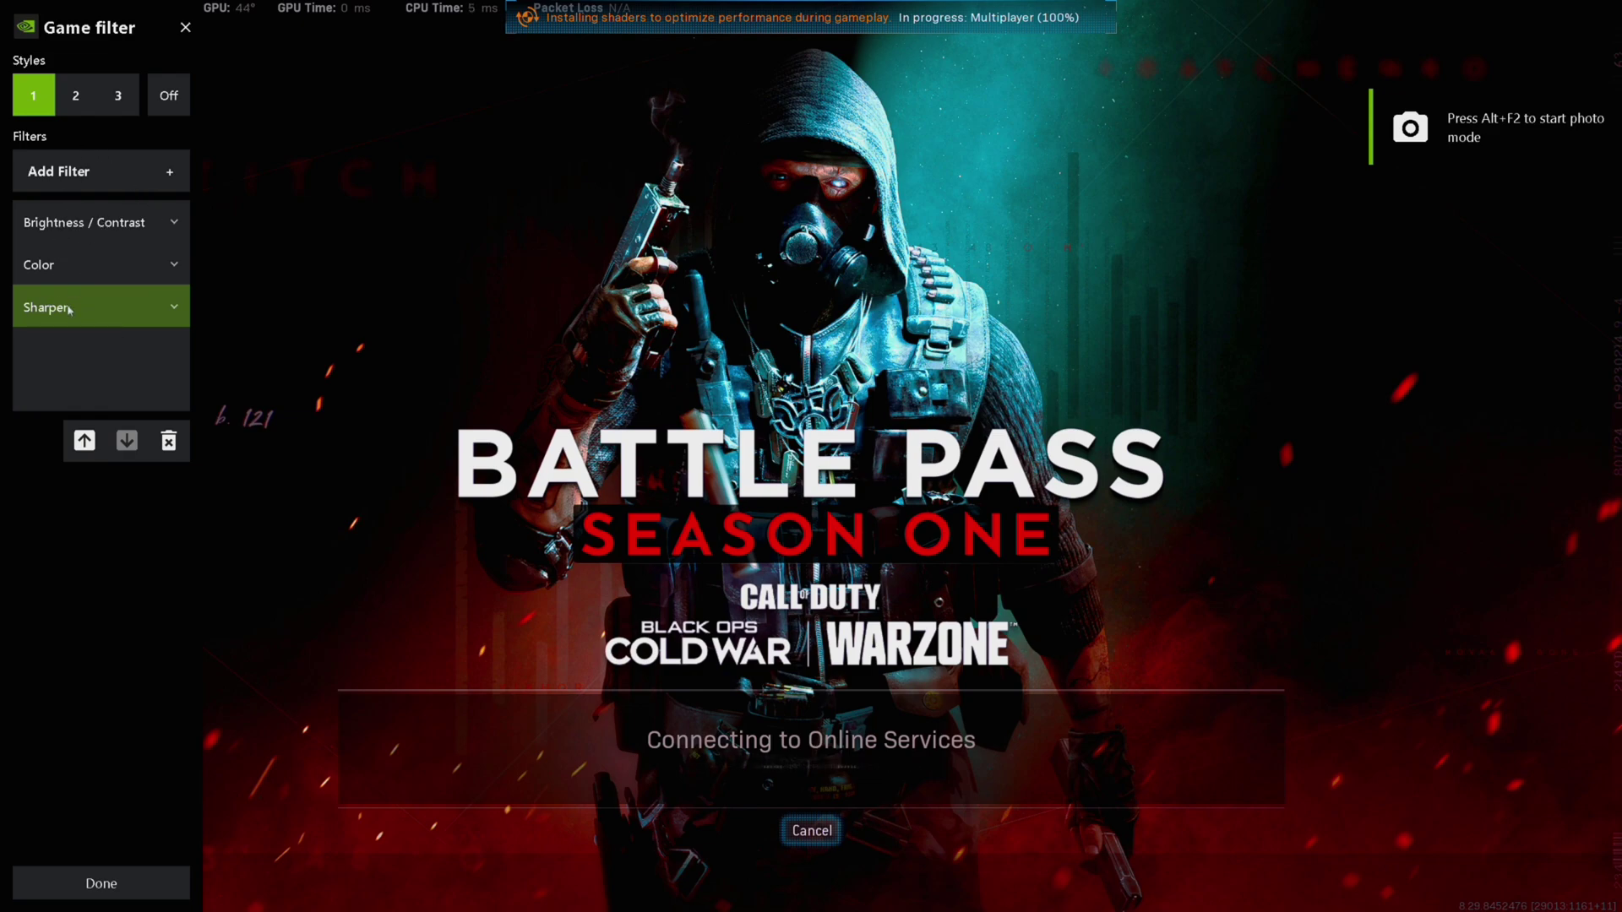
{"action": "left_click", "coordinate": [154, 228]}
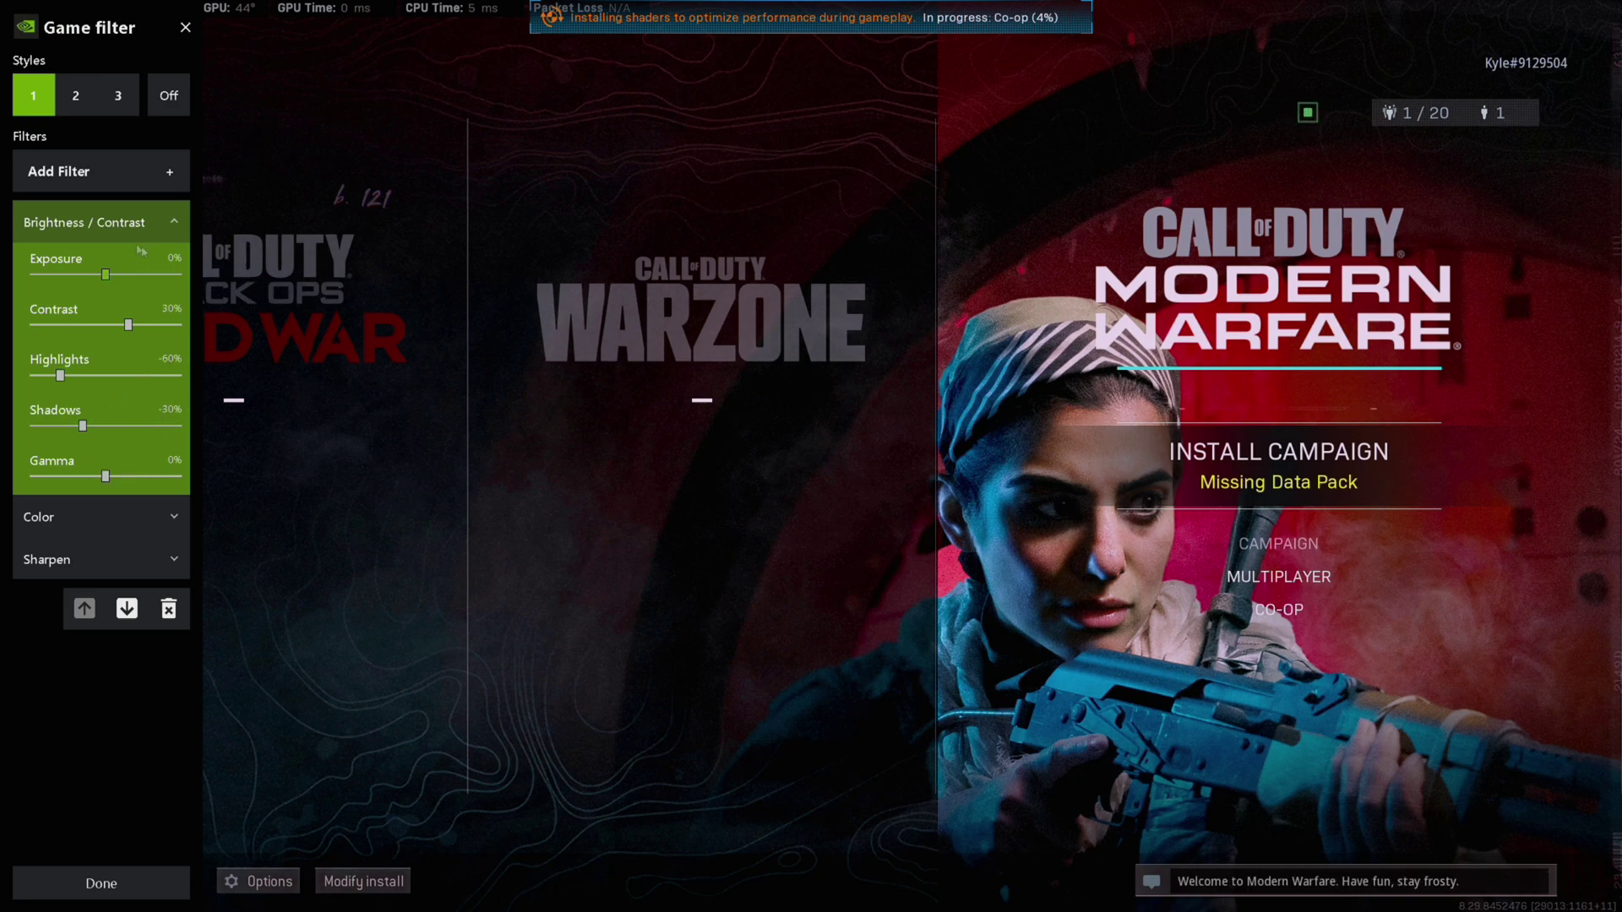
Switch from Brightness / Contrast to the Color filter and raise Vibrance to 54.8.
{"action": "left_click", "coordinate": [173, 222]}
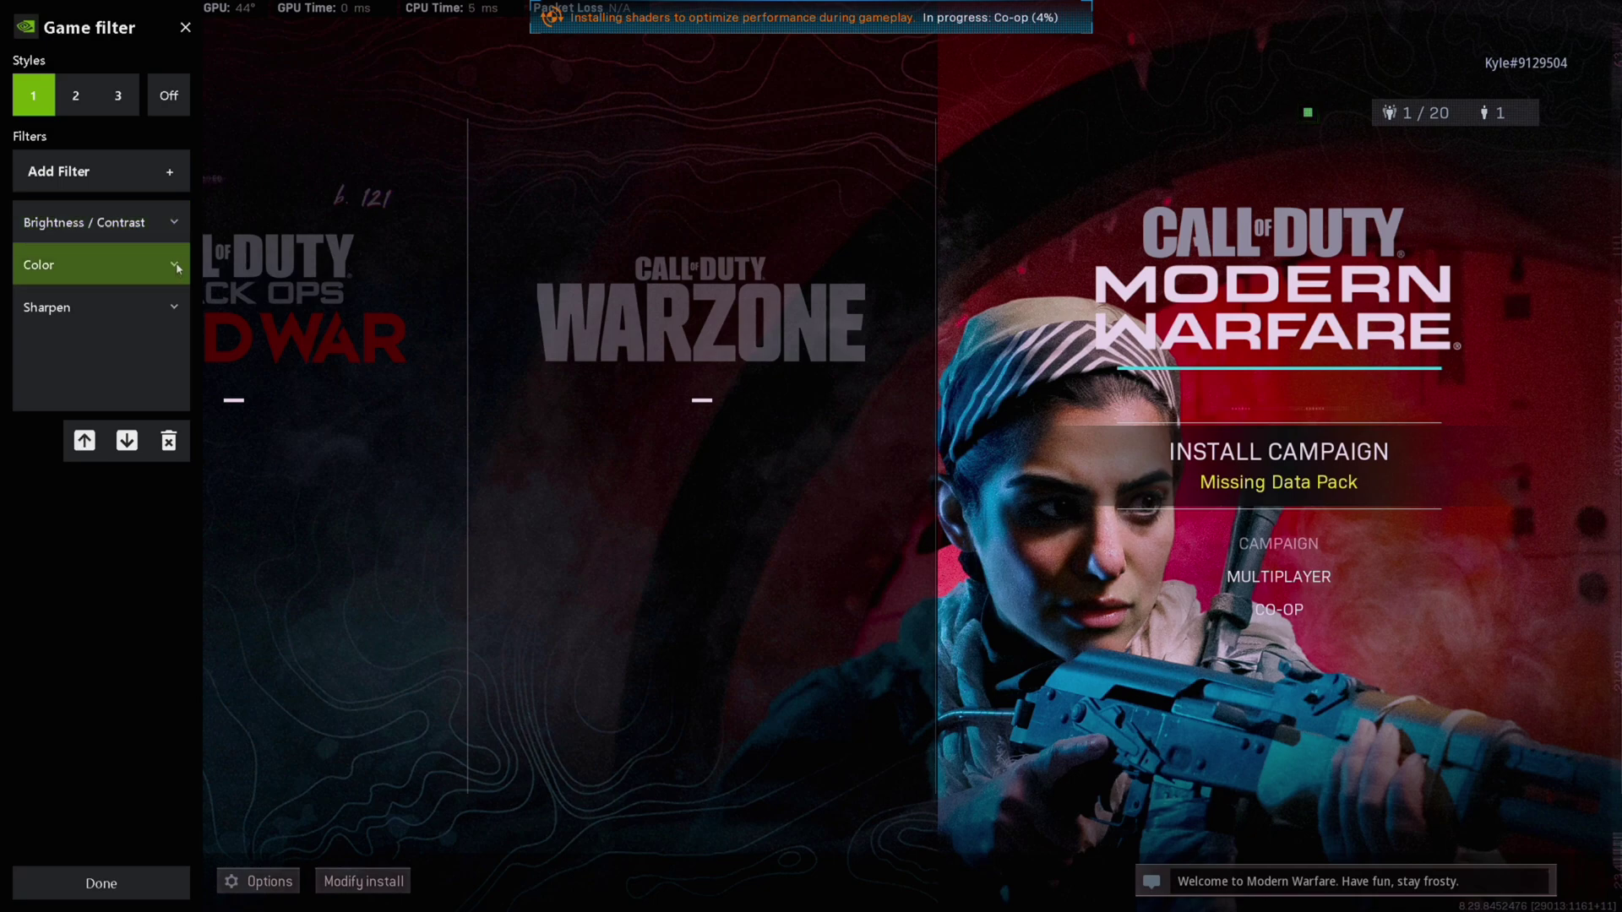
{"action": "left_click", "coordinate": [176, 267]}
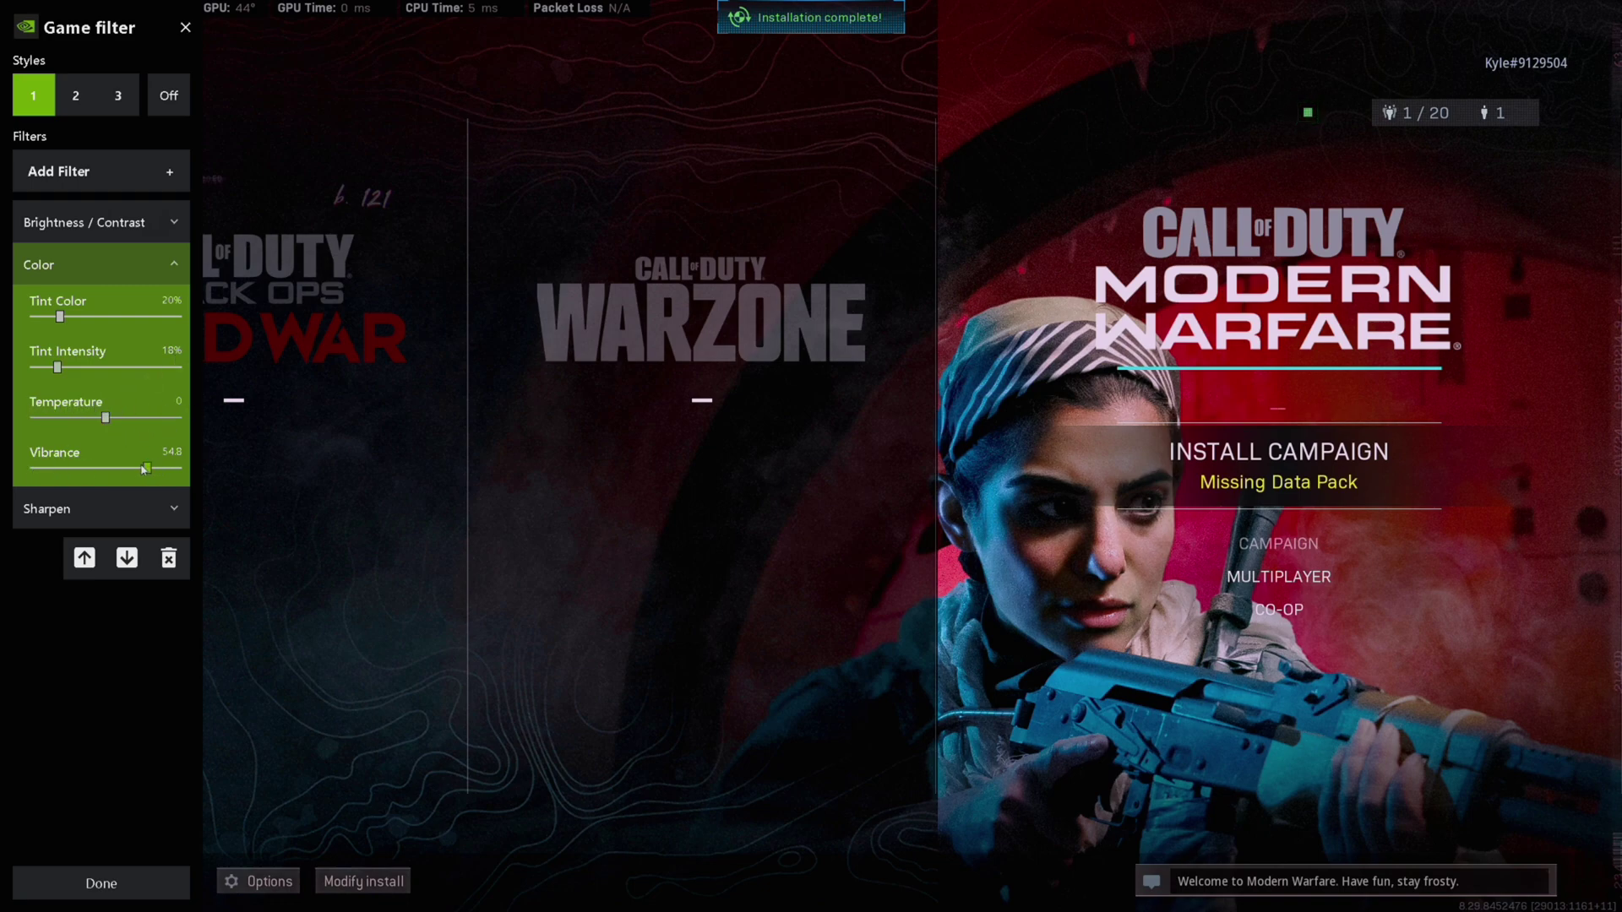
{"action": "left_click_drag", "start_coordinate": [151, 472], "coordinate": [145, 468]}
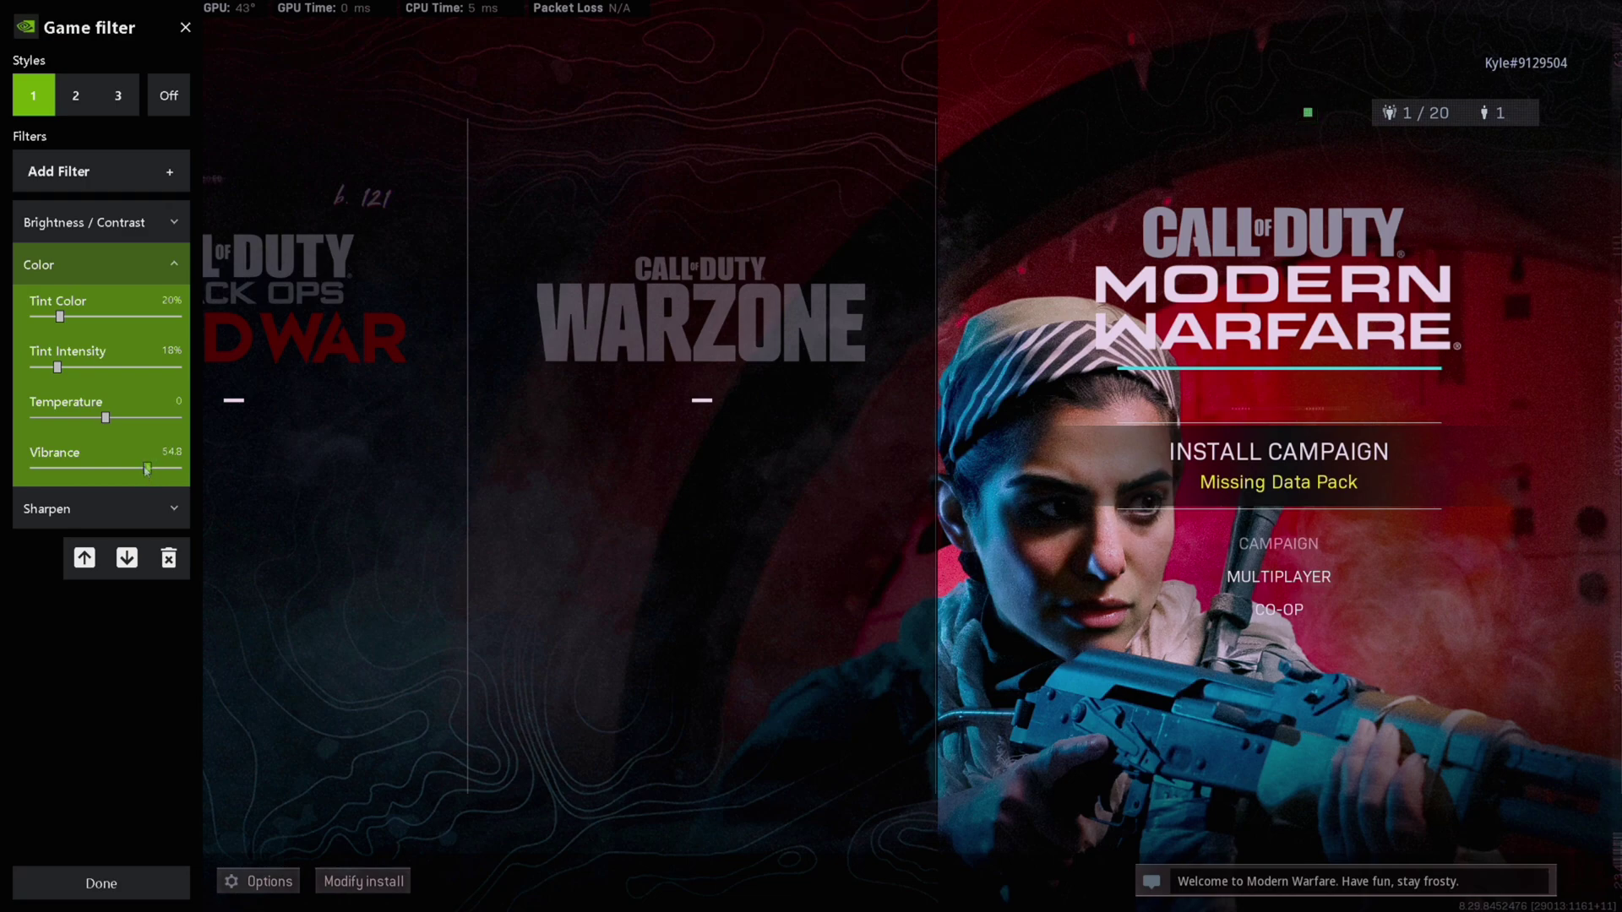
Collapse Color, view the Sharpen filter settings, then close the filter overlay.
{"action": "left_click", "coordinate": [183, 270]}
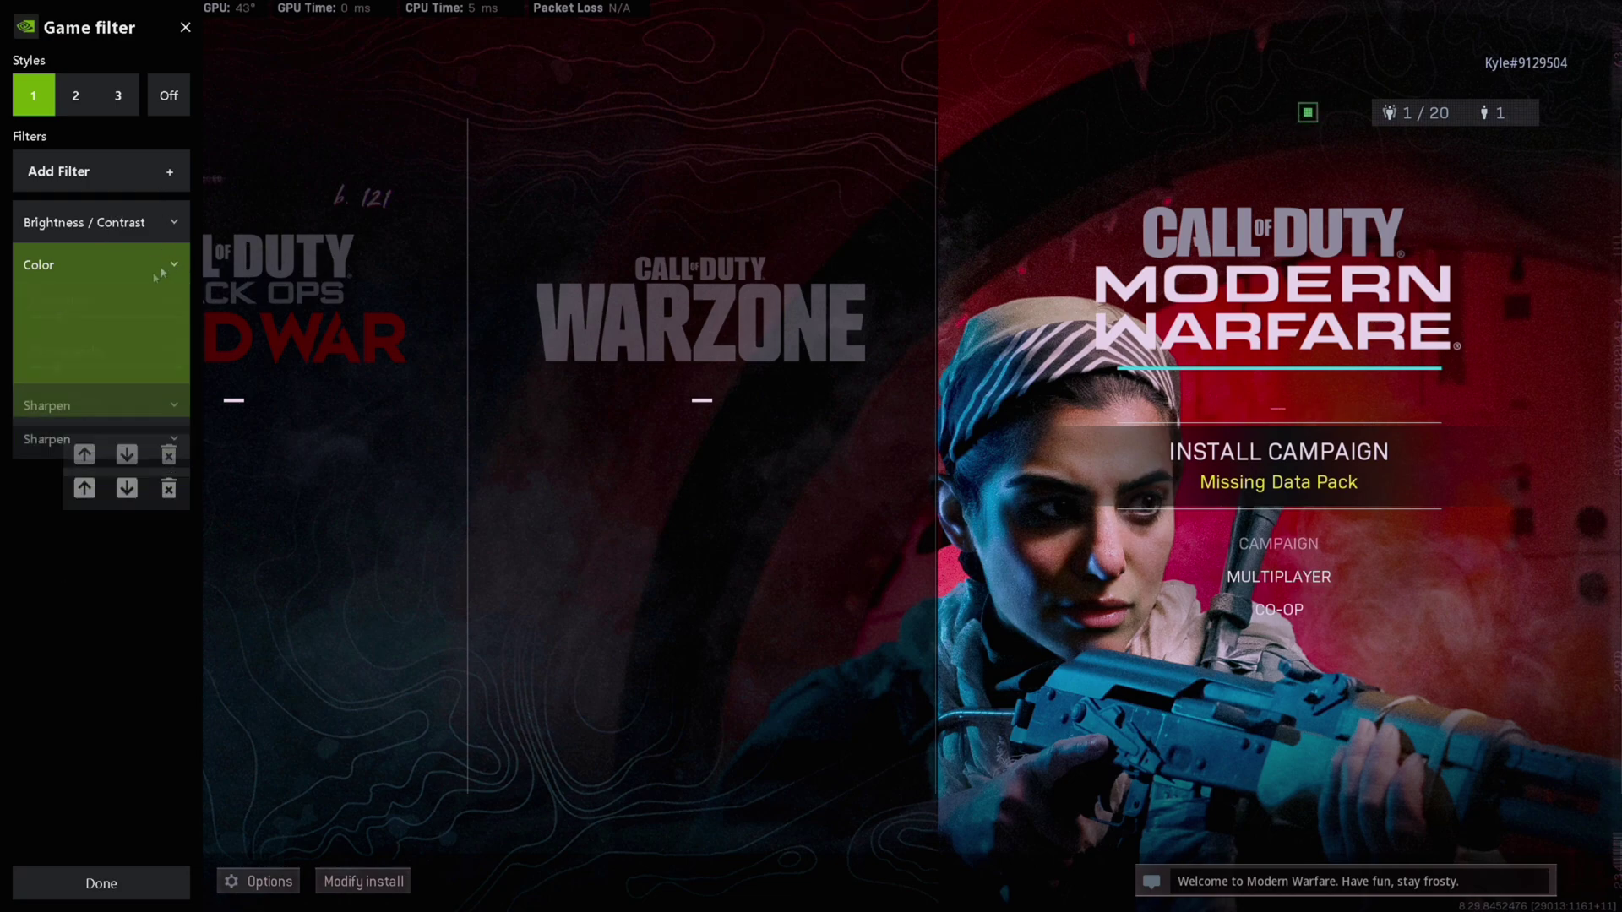
{"action": "left_click", "coordinate": [156, 307]}
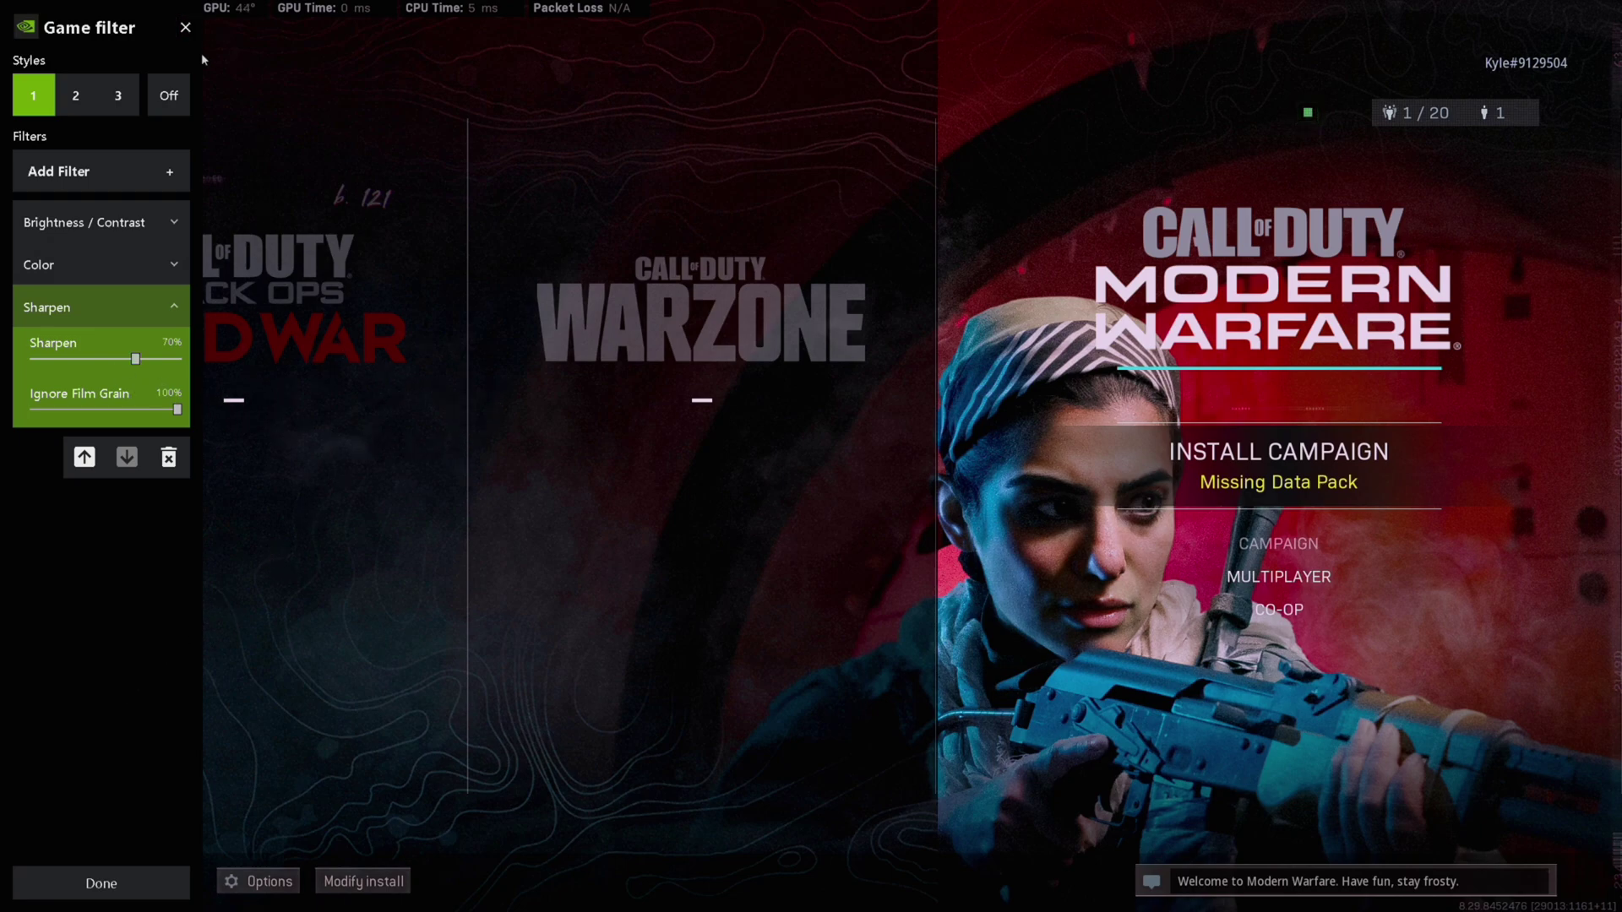
{"action": "key", "text": "Escape"}
{"action": "key", "text": "Escape"}
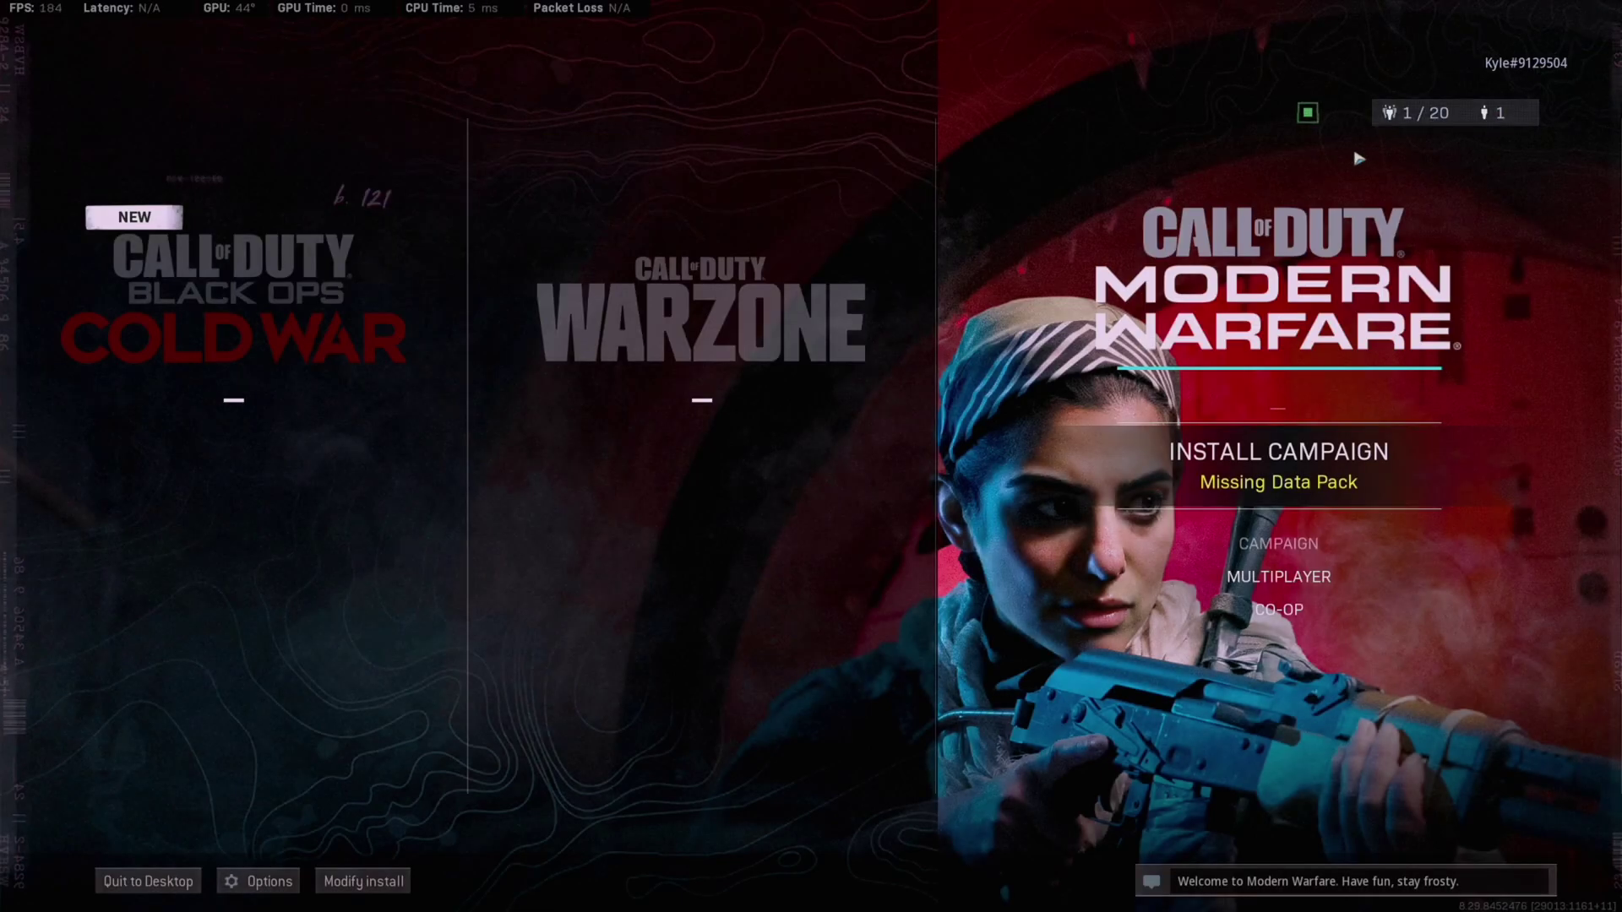
Bring the Warzone panel forward on the Call of Duty main menu, showing its Season 1 Play option.
{"action": "mouse_move", "coordinate": [843, 172]}
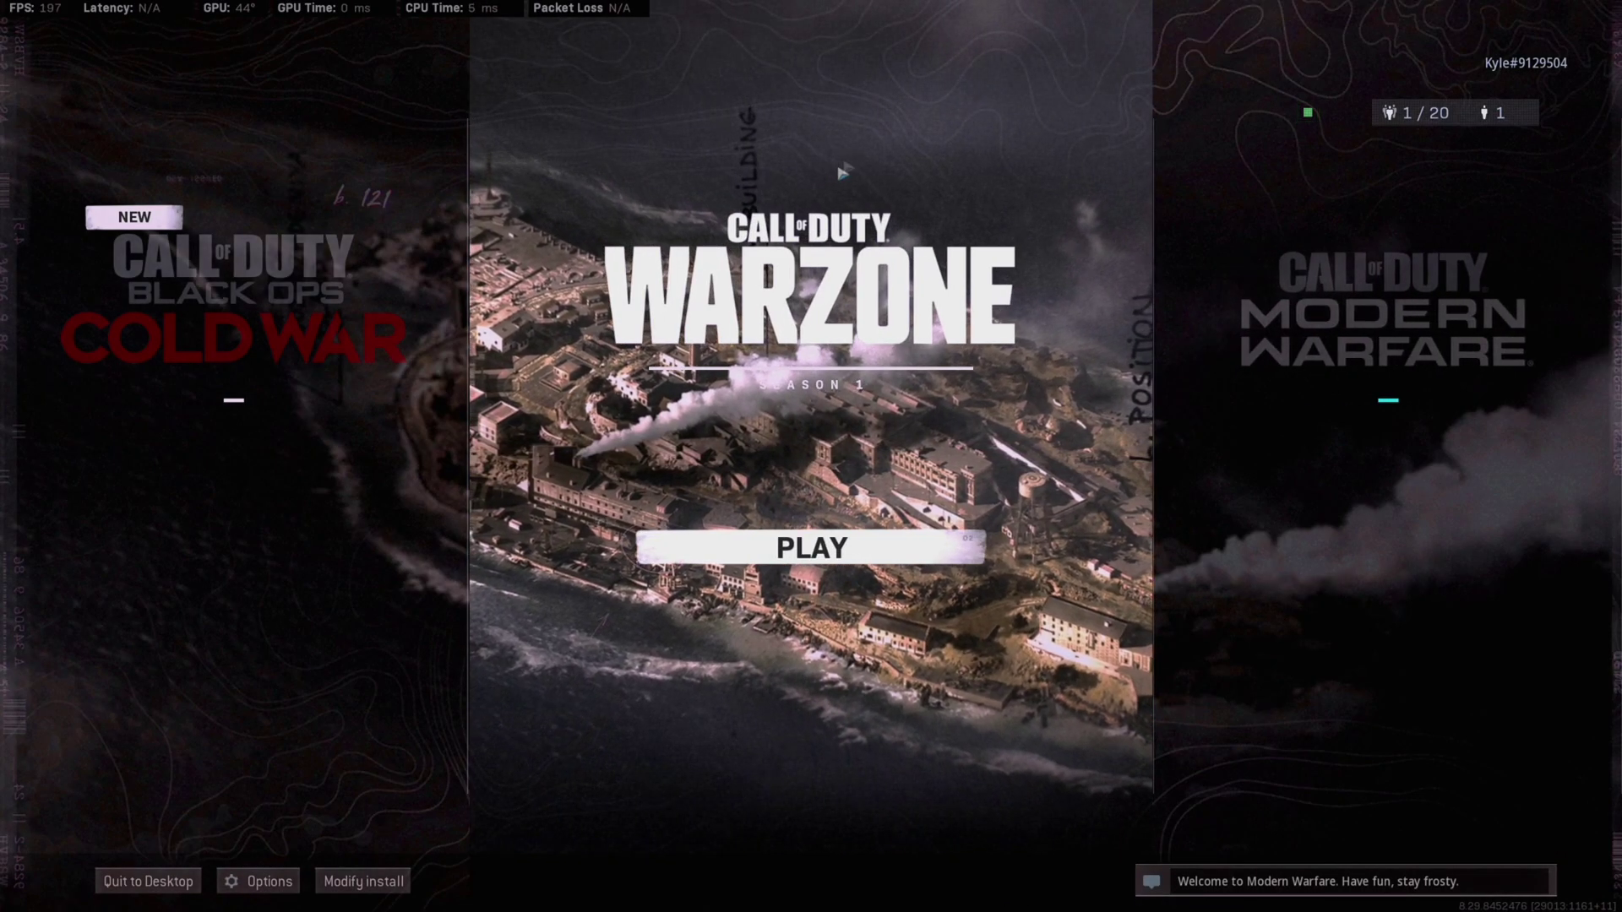